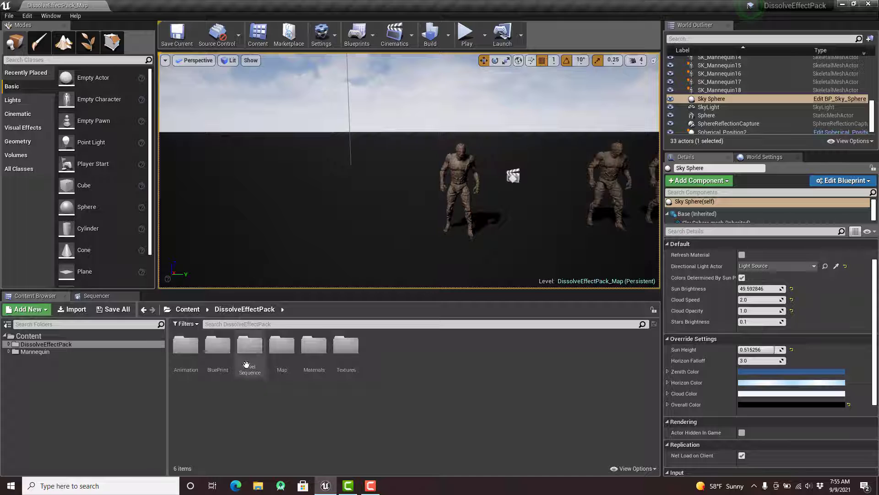
# Step: Browse the LevelSequence, Textures and Materials folders of DissolveEffectPack to see what the pack contains
pyautogui.doubleClick(248, 362)
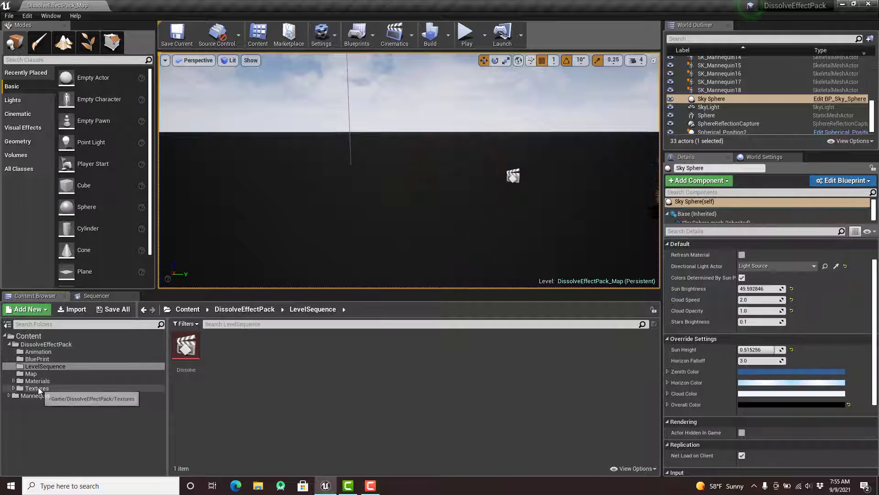
pyautogui.click(37, 388)
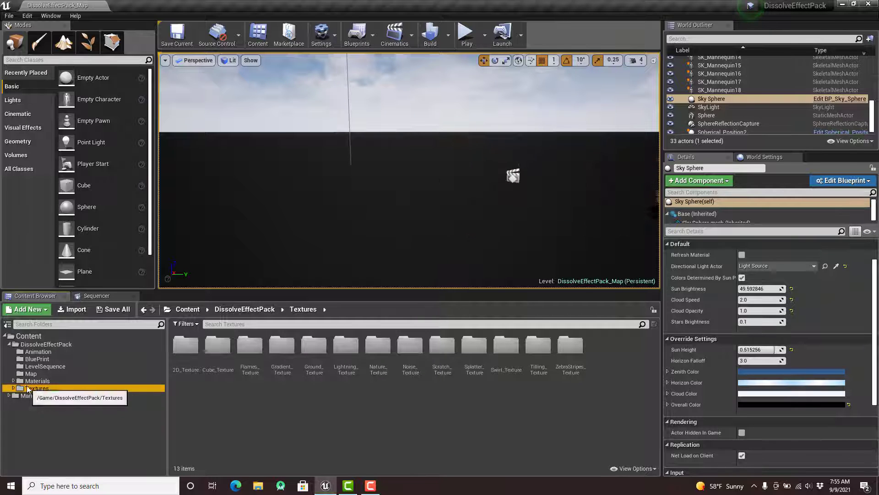
pyautogui.click(30, 383)
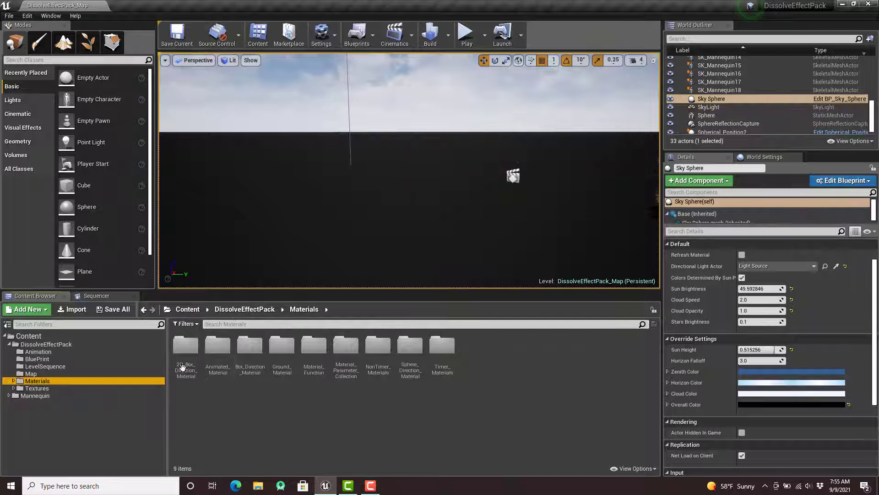
# Step: Select the burning plane in the level, locate its Element 0 material and open that material instance for editing
pyautogui.moveTo(399, 176); pyautogui.dragTo(504, 183)
pyautogui.scroll(4, 399, 176)
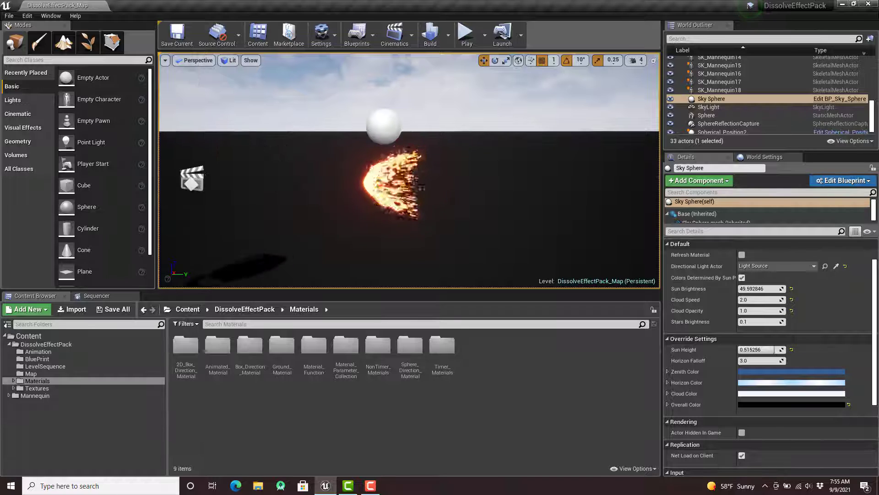
pyautogui.click(421, 188)
pyautogui.click(789, 338)
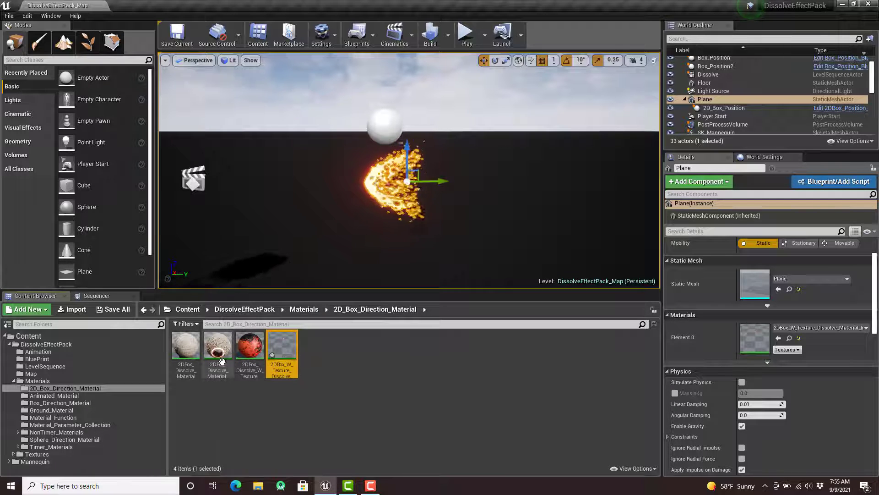
pyautogui.doubleClick(278, 367)
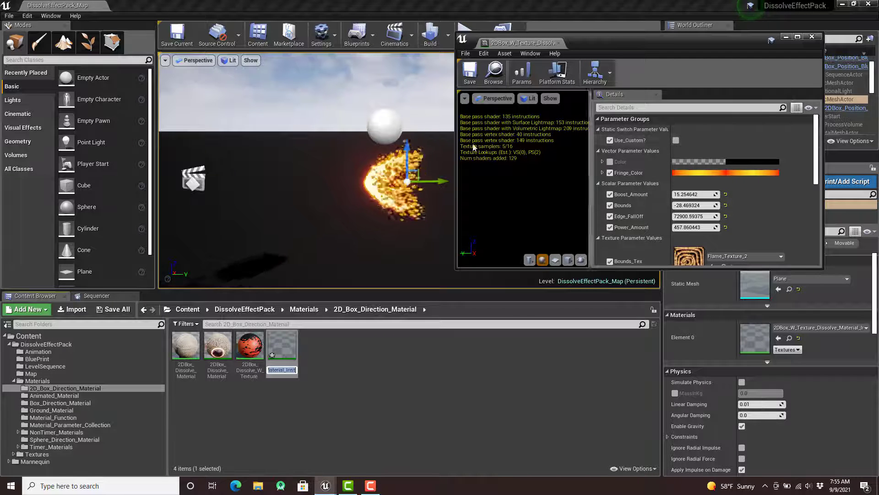
# Step: Select the white sphere above the burning plane and inspect the Fringe_Color in its colour picker without changing it
pyautogui.click(390, 130)
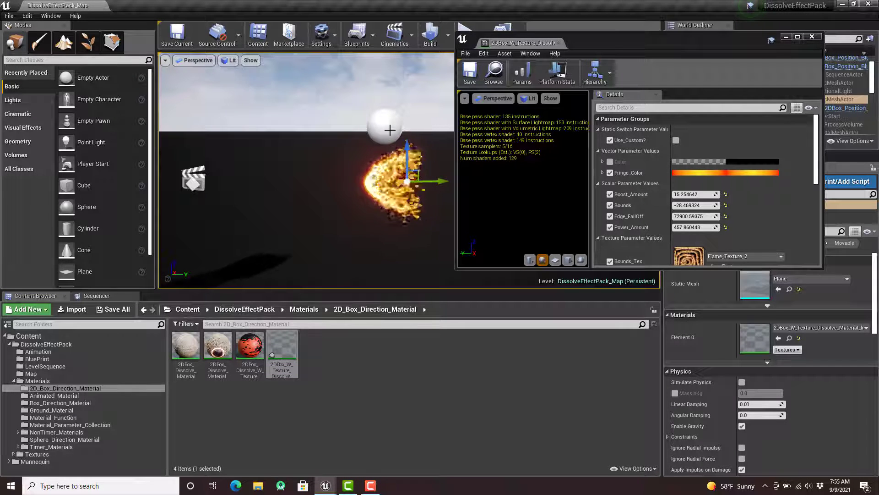
pyautogui.click(390, 130)
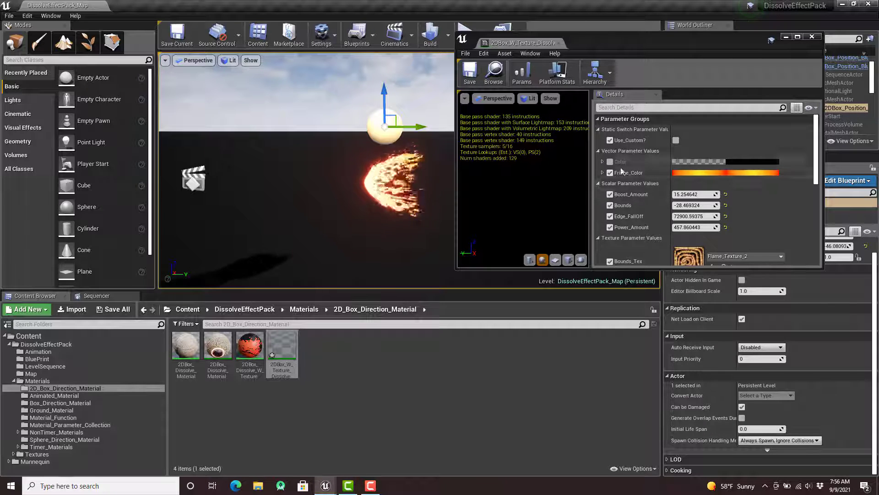
pyautogui.click(704, 174)
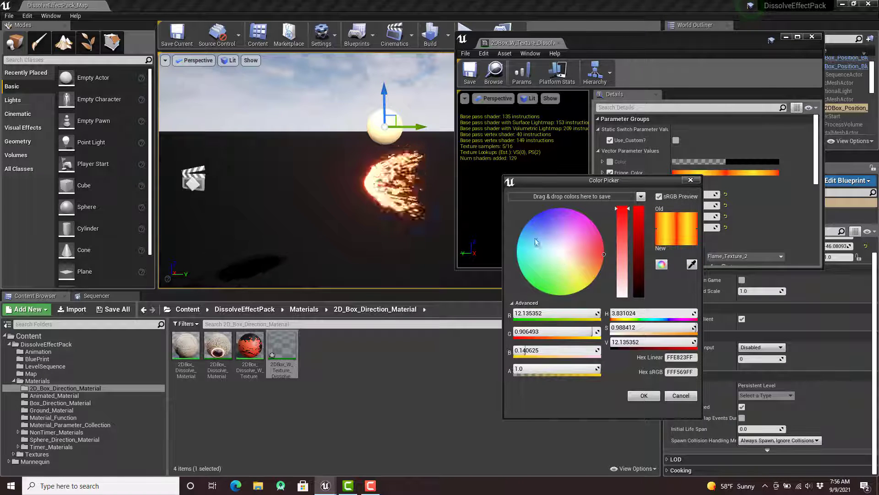
pyautogui.click(691, 182)
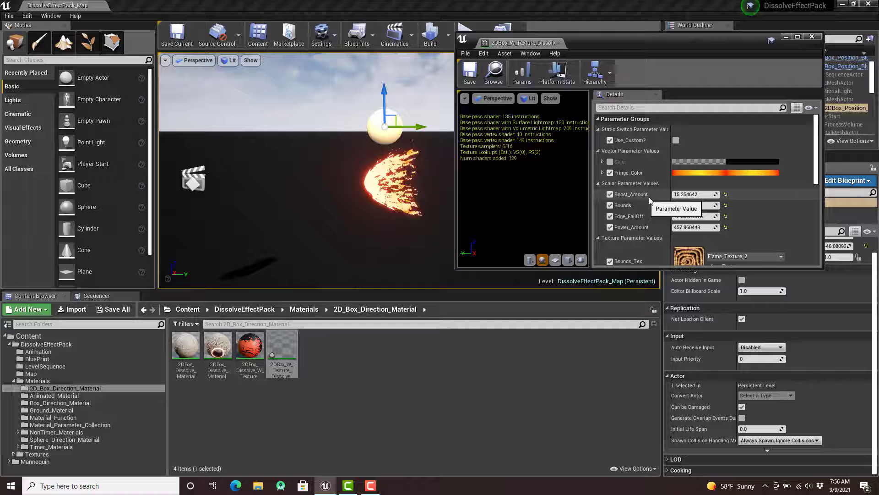
# Step: Try a Boost_Amount of about 25.64 and an Edge_FallOff of about 12801 on the plane's material, undoing each change
pyautogui.moveTo(694, 194)
pyautogui.mouseDown()
pyautogui.moveTo(721, 194)
pyautogui.moveTo(704, 195)
pyautogui.mouseUp()
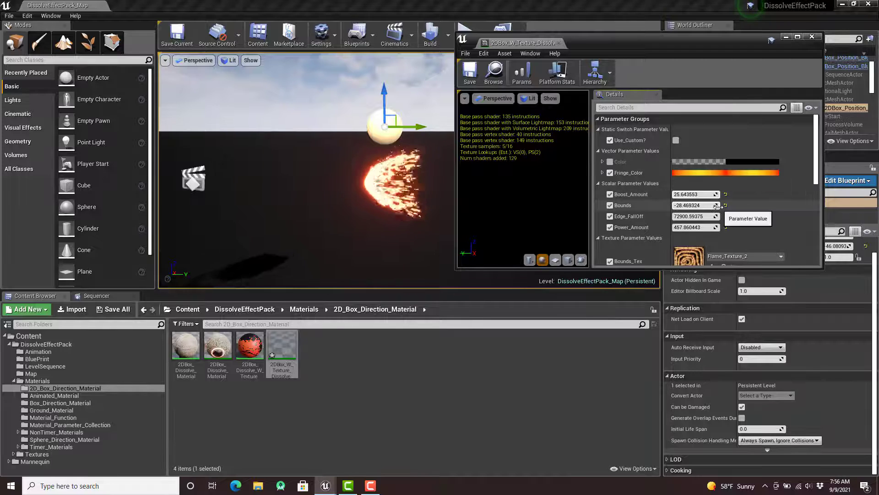
pyautogui.hotkey('ctrl', 'z')
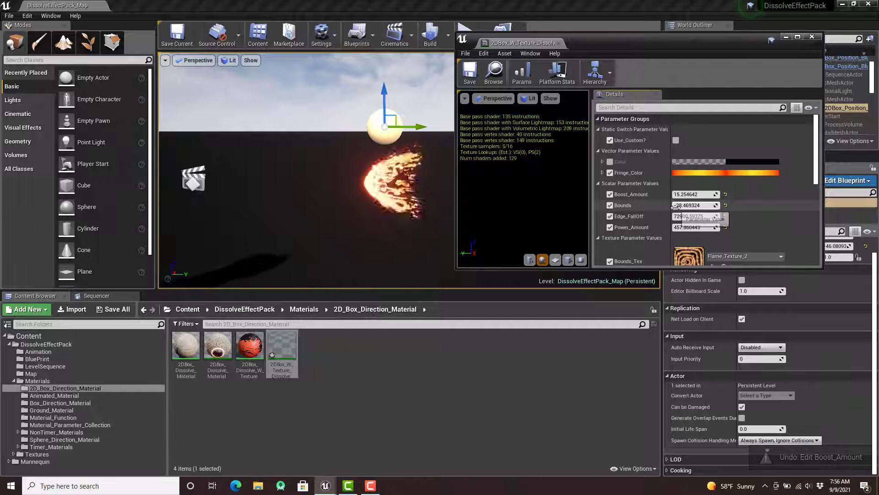
pyautogui.scroll(3, 321, 189)
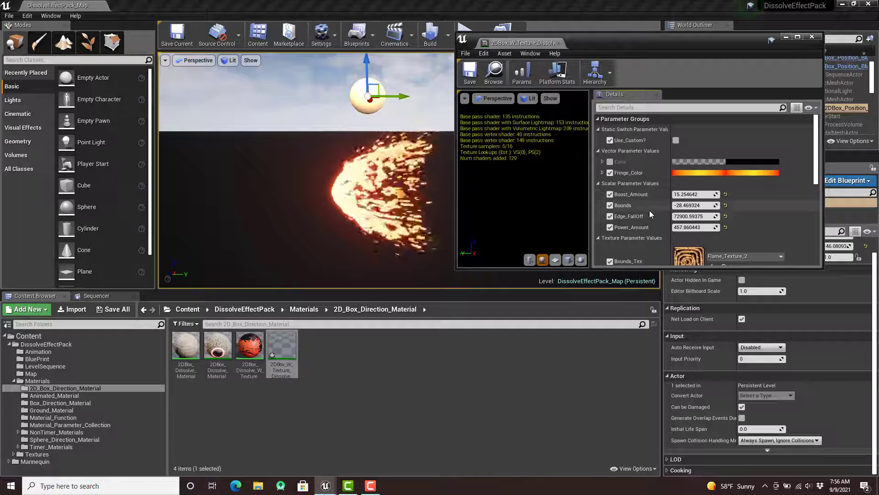
pyautogui.scroll(-1, 659, 215)
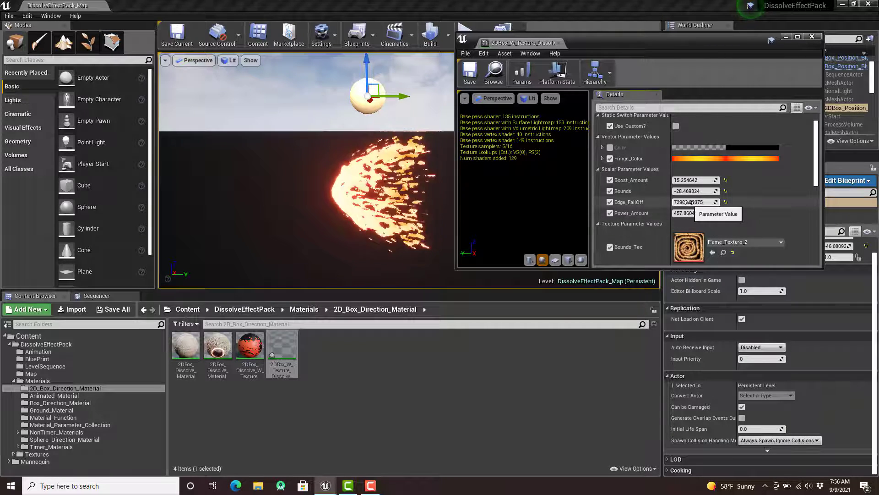
pyautogui.moveTo(694, 202)
pyautogui.mouseDown()
pyautogui.moveTo(733, 202)
pyautogui.moveTo(680, 202)
pyautogui.moveTo(689, 201)
pyautogui.mouseUp()
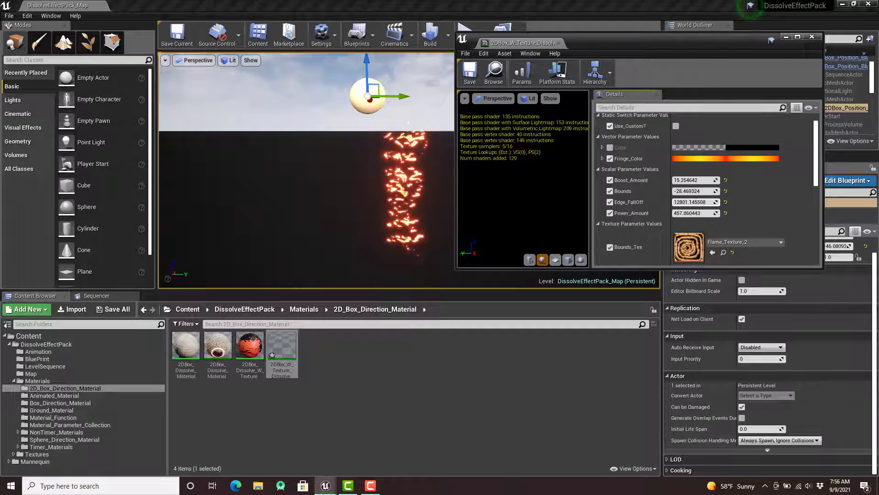
pyautogui.hotkey('ctrl', 'z')
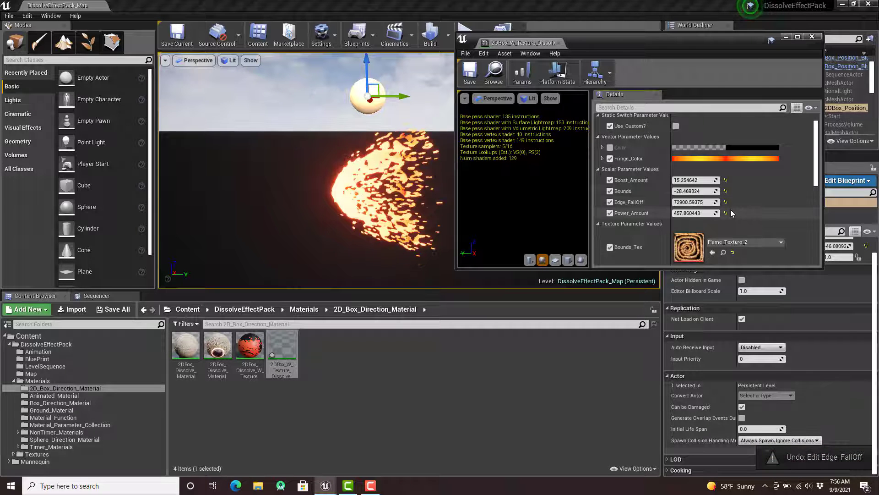
# Step: Review the Bounds_Tex and Mesh_Texture parameters of the plane's material instance and close its editor
pyautogui.scroll(-2, 727, 209)
pyautogui.scroll(-1, 726, 211)
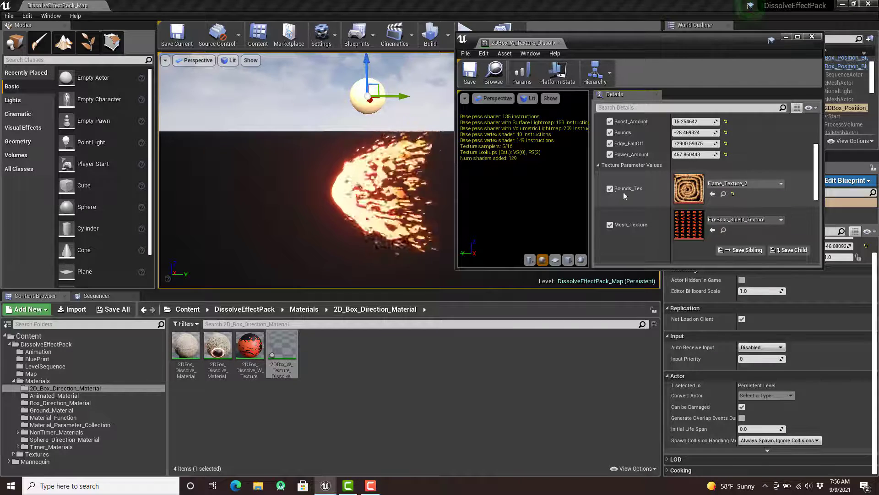
pyautogui.click(812, 37)
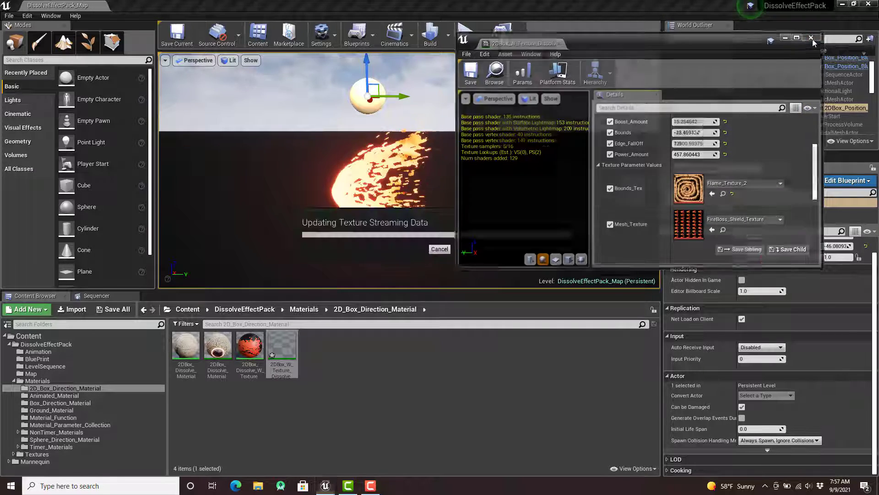
# Step: Select the SK_Mannequin18 character in the level, locate its Element 0 spherical dissolve material and open that instance for editing
pyautogui.click(118, 388)
pyautogui.scroll(-10, 409, 169)
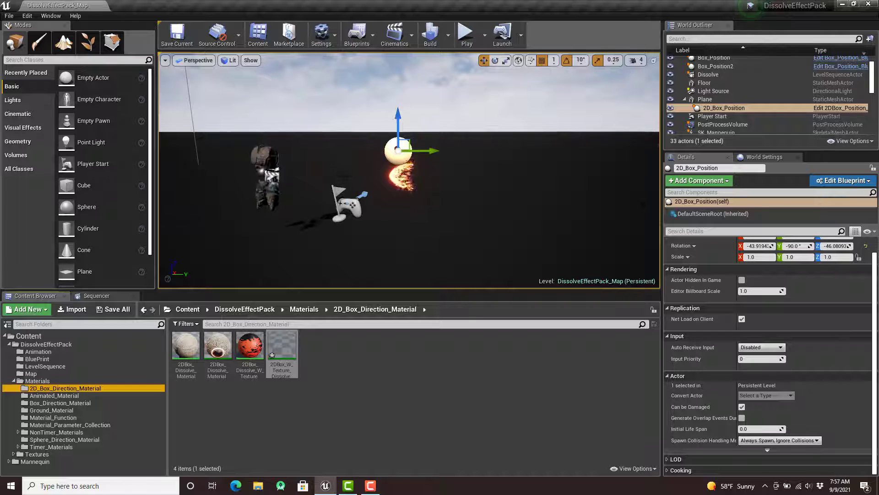
pyautogui.moveTo(348, 170)
pyautogui.mouseDown(button='middle')
pyautogui.moveTo(355, 161)
pyautogui.moveTo(220, 181)
pyautogui.moveTo(347, 171)
pyautogui.mouseUp(button='middle')
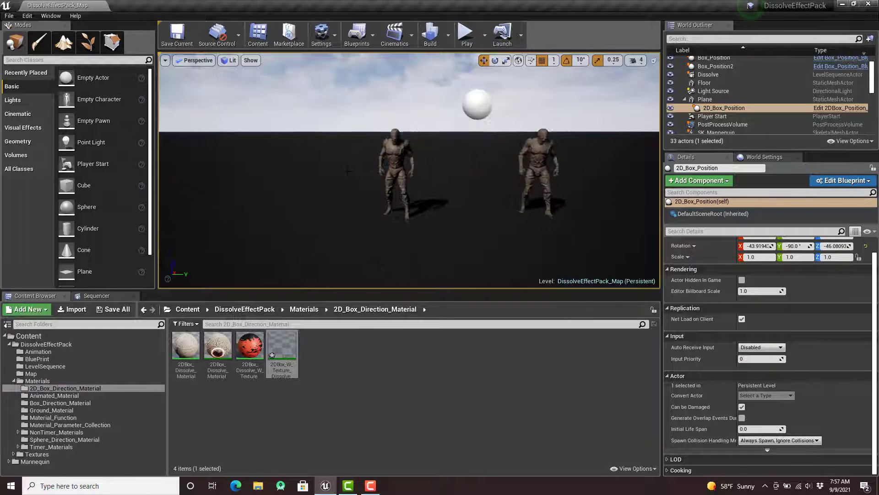
pyautogui.click(389, 160)
pyautogui.scroll(-3, 771, 399)
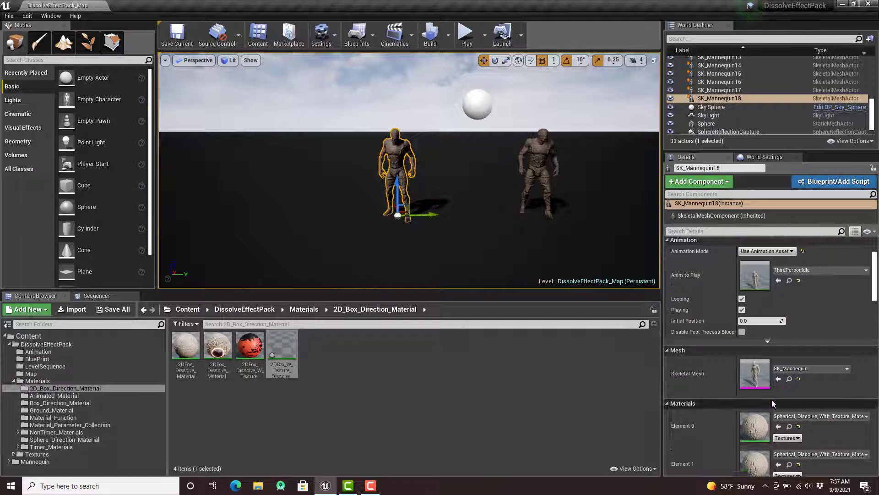
pyautogui.click(791, 413)
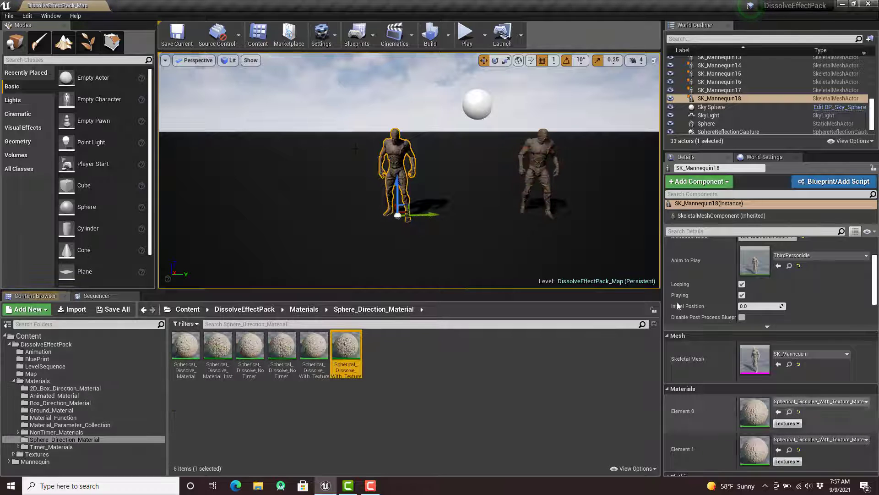
pyautogui.scroll(5, 397, 155)
pyautogui.scroll(-2, 388, 154)
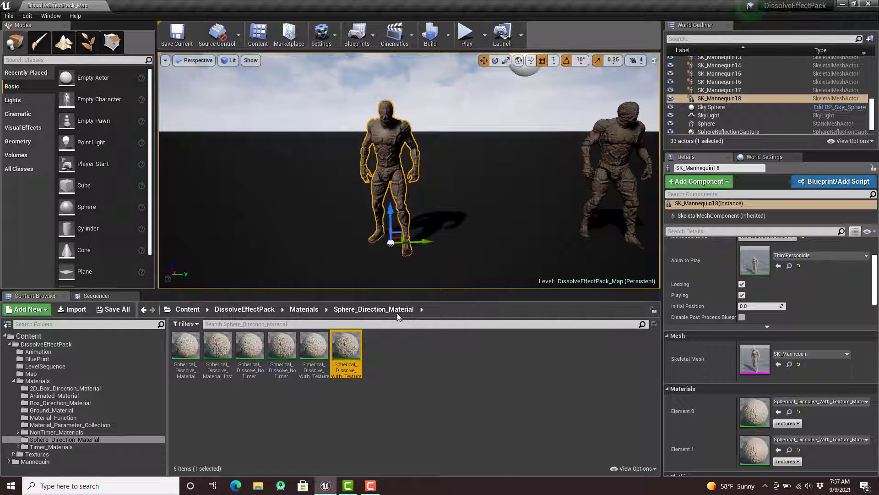
pyautogui.doubleClick(345, 363)
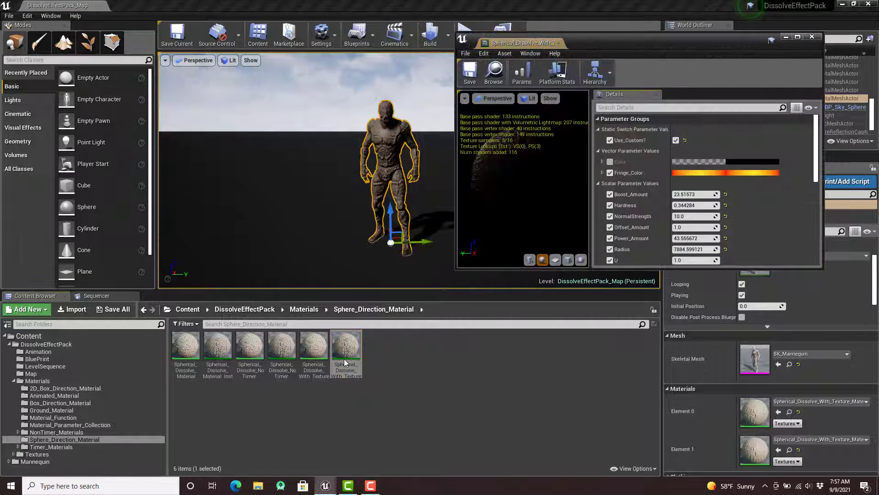
# Step: Shift the white sphere between the two mannequins along the Y axis so it hangs above SK_Mannequin18
pyautogui.moveTo(589, 47); pyautogui.dragTo(677, 46)
pyautogui.moveTo(438, 119); pyautogui.dragTo(434, 84, button='middle')
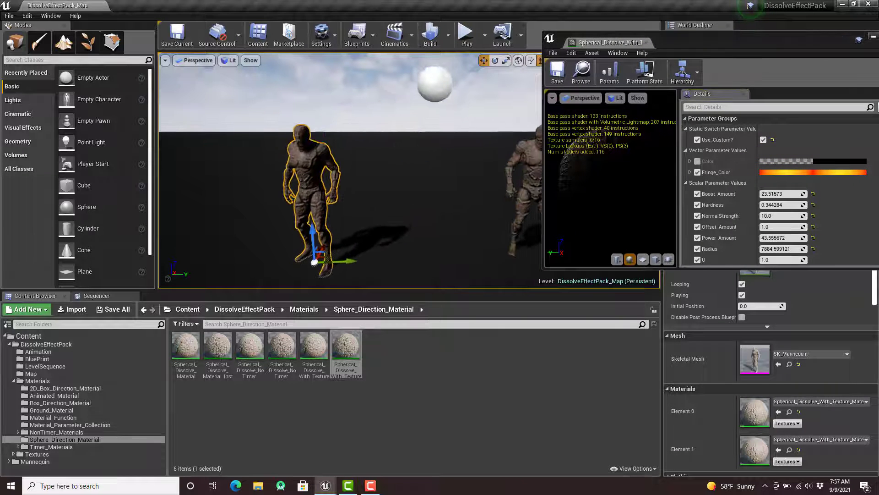
pyautogui.click(433, 90)
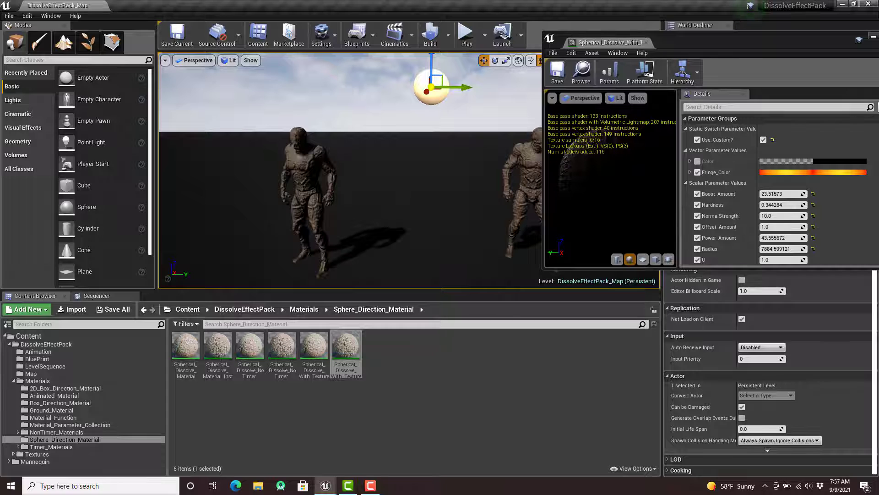
pyautogui.moveTo(719, 43); pyautogui.dragTo(665, 99)
pyautogui.moveTo(472, 87); pyautogui.dragTo(345, 93)
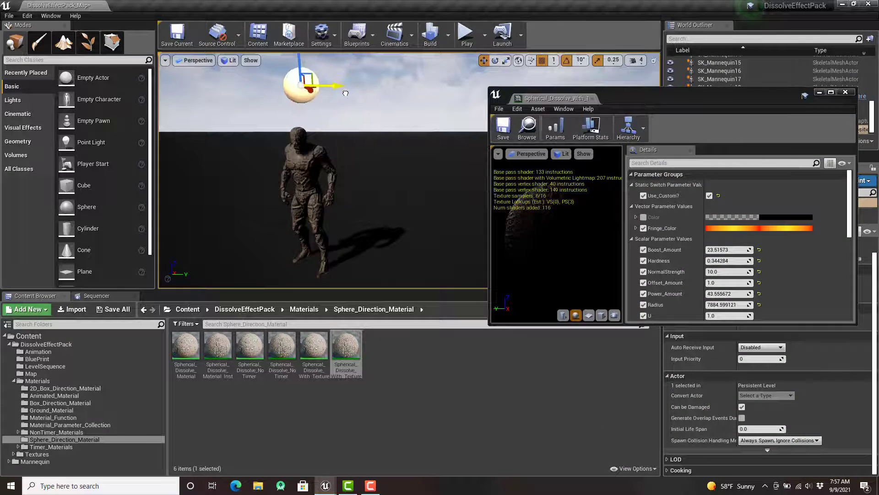
pyautogui.moveTo(335, 127); pyautogui.dragTo(238, 154, button='middle')
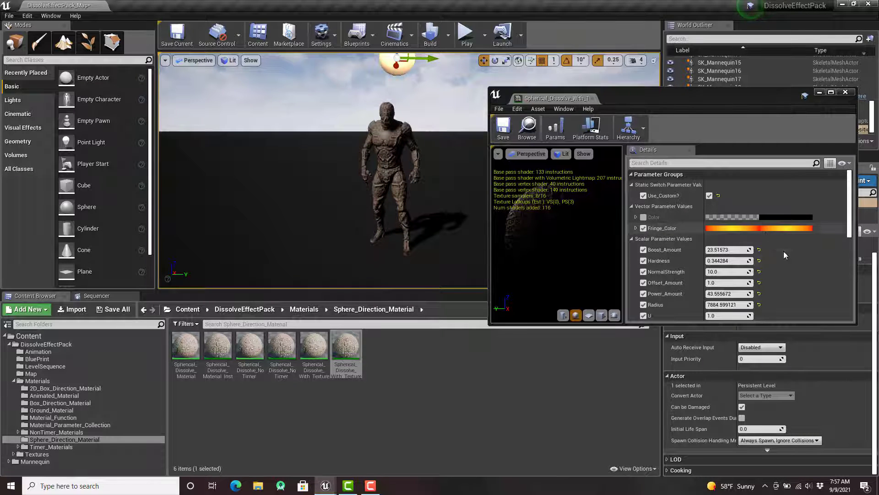
# Step: Set the NormalStrength of the mannequin's spherical dissolve material instance to 1.0
pyautogui.scroll(-2, 793, 259)
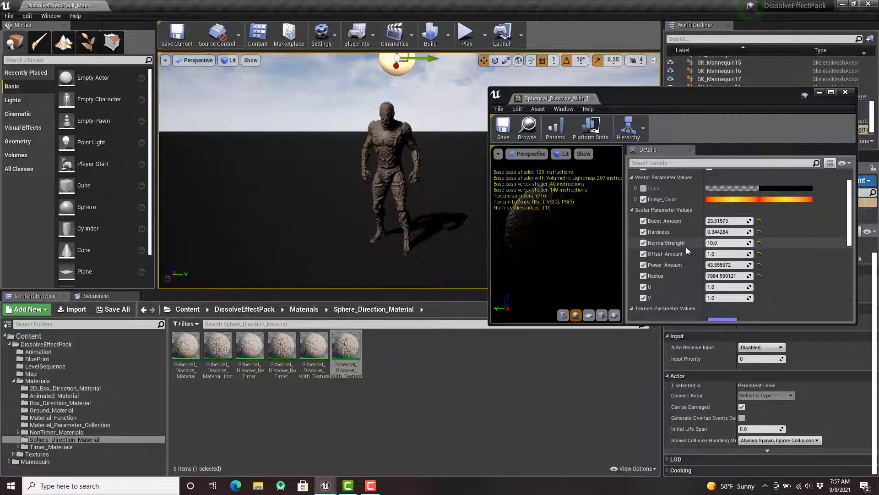
pyautogui.scroll(3, 374, 154)
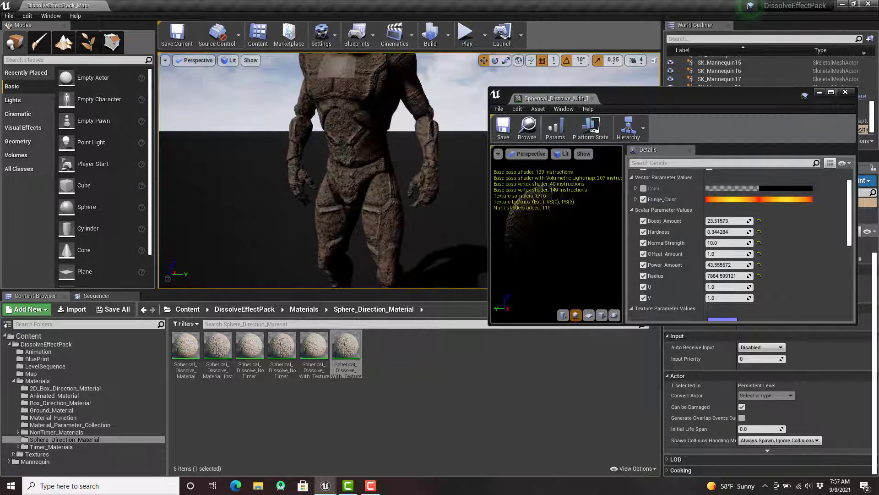
pyautogui.click(739, 242)
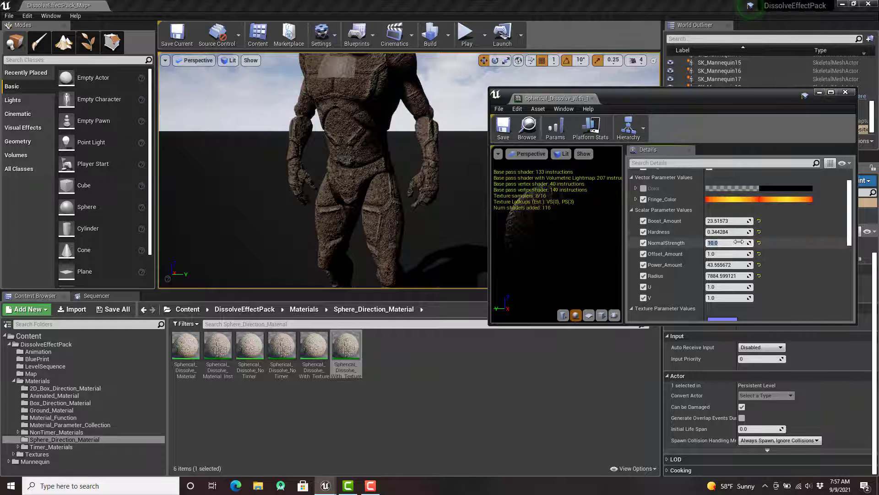
pyautogui.write('1')
pyautogui.press('Return')
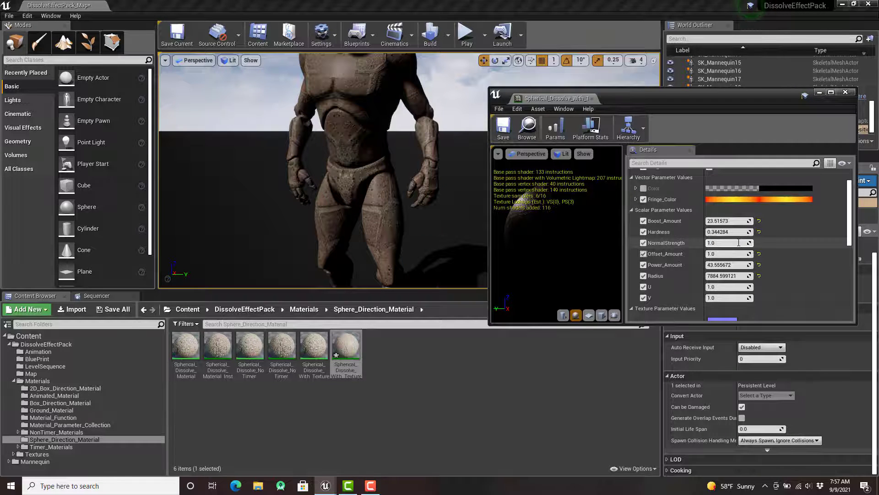
# Step: Try a different Offset_Amount on the spherical dissolve material instance and undo the change
pyautogui.moveTo(727, 253)
pyautogui.mouseDown()
pyautogui.moveTo(751, 253)
pyautogui.moveTo(726, 254)
pyautogui.mouseUp()
pyautogui.hotkey('ctrl', 'z')
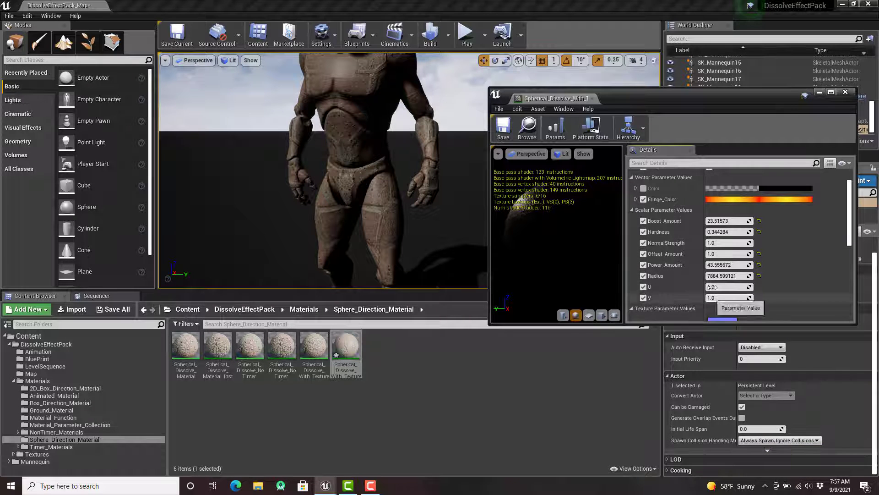
# Step: Lower the Radius of the spherical dissolve material instance to about 807 so the mannequin partly dissolves
pyautogui.scroll(-3, 405, 171)
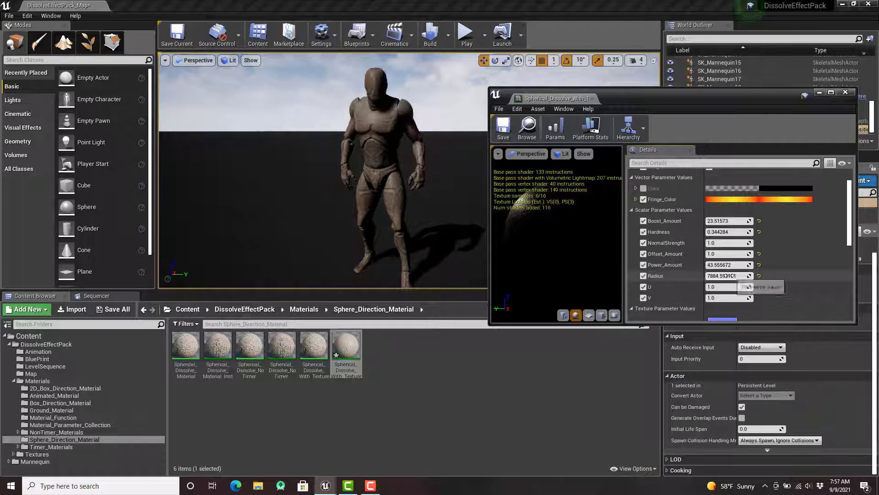
pyautogui.moveTo(729, 276)
pyautogui.mouseDown()
pyautogui.moveTo(691, 276)
pyautogui.moveTo(714, 275)
pyautogui.mouseUp()
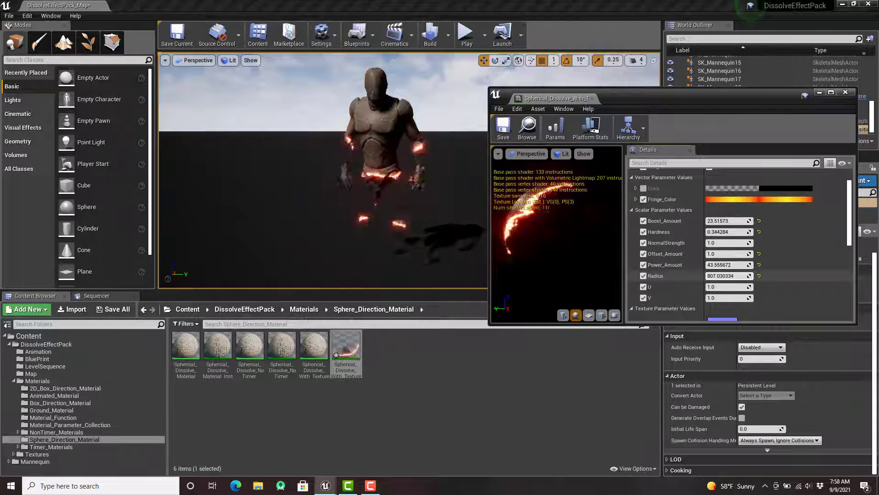
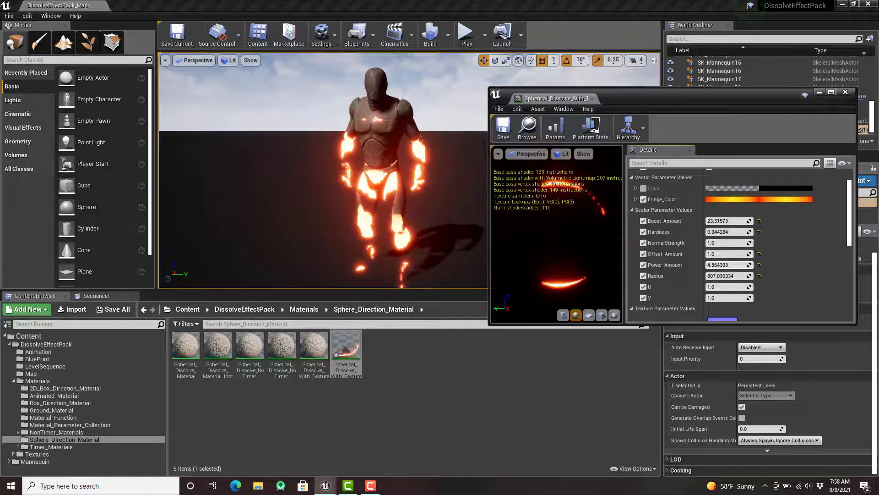
# Step: Raise the spherical dissolve material instance's Power_Amount to about 82.5 and its Boost_Amount to about 177
pyautogui.moveTo(728, 264)
pyautogui.mouseDown()
pyautogui.moveTo(746, 265)
pyautogui.moveTo(721, 265)
pyautogui.mouseUp()
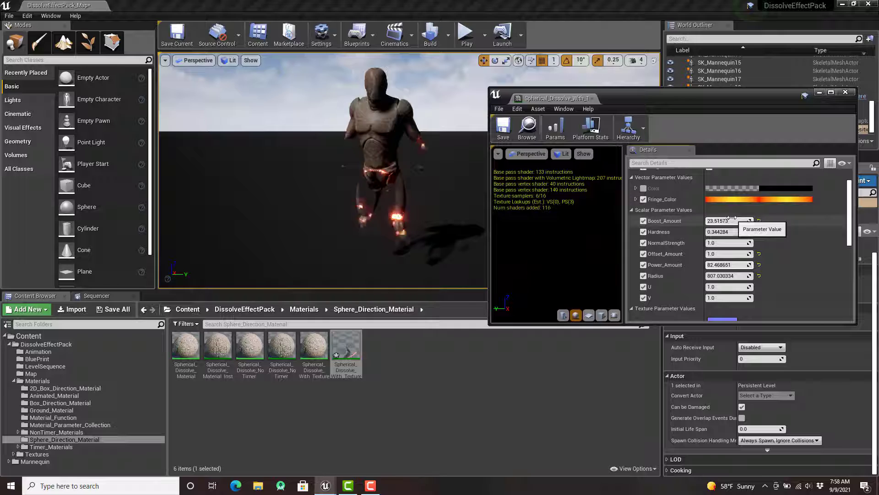
pyautogui.moveTo(732, 220); pyautogui.dragTo(751, 220)
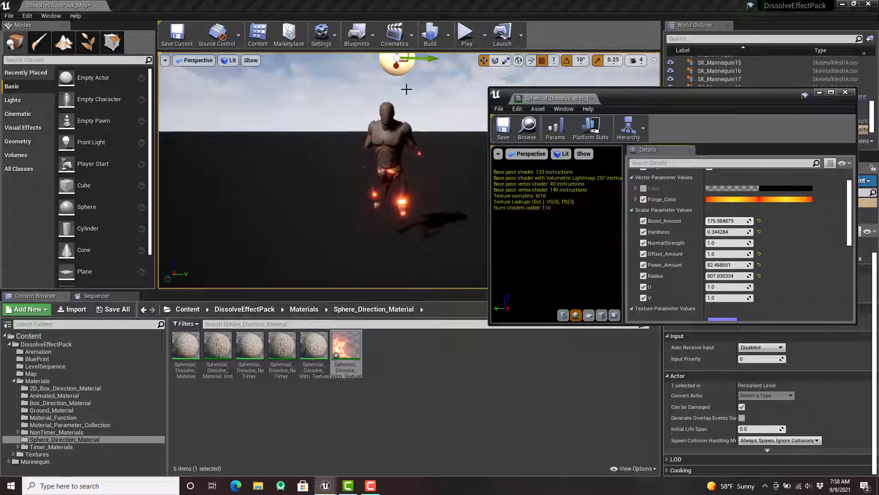
# Step: Move the white sphere sideways and down so it sits beside the mannequin at about hip height
pyautogui.click(403, 85)
pyautogui.moveTo(405, 74); pyautogui.dragTo(341, 97)
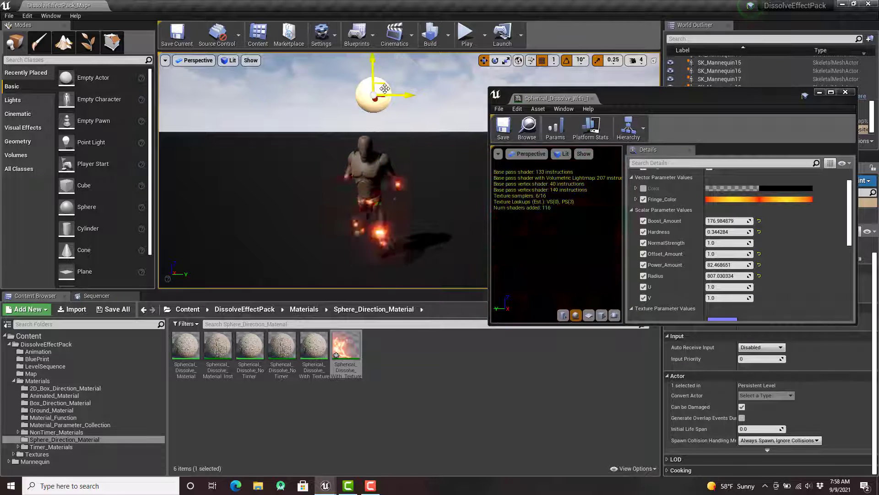
pyautogui.moveTo(301, 60); pyautogui.dragTo(295, 181)
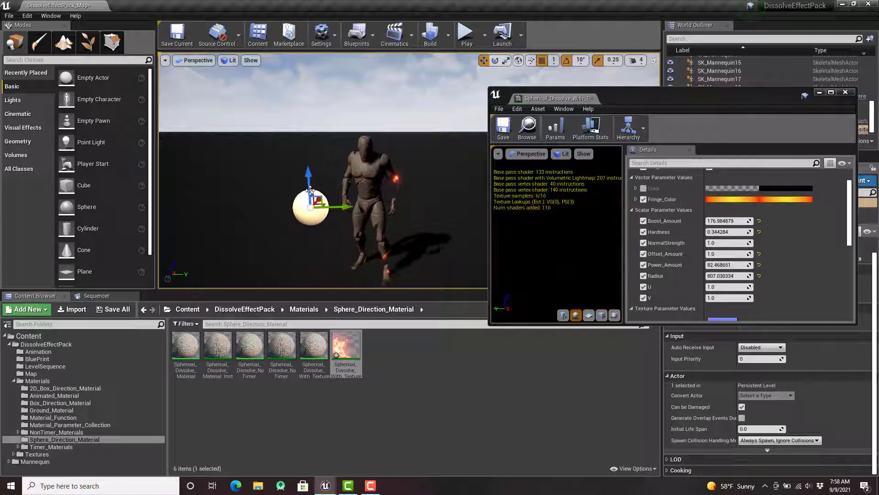
# Step: Set the Radius to about 335, and move the white sphere along Y to the mannequin and up above its head
pyautogui.moveTo(728, 276)
pyautogui.mouseDown()
pyautogui.moveTo(756, 275)
pyautogui.moveTo(731, 275)
pyautogui.mouseUp()
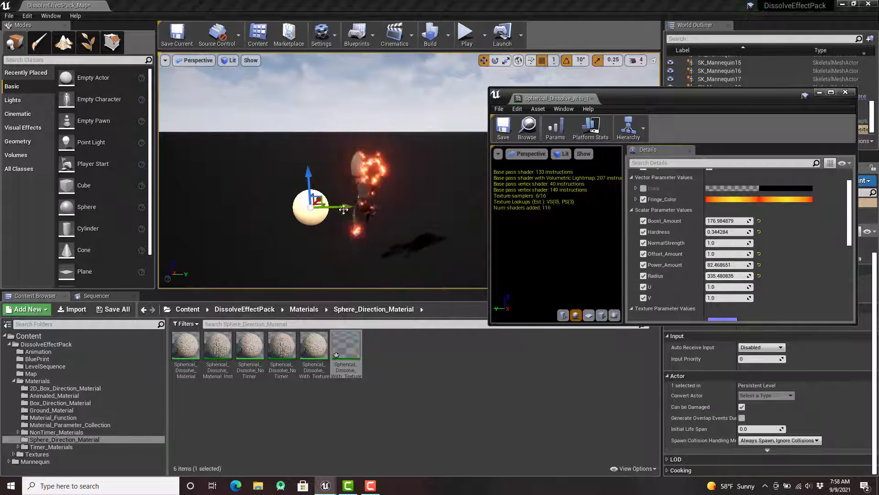
pyautogui.moveTo(348, 205); pyautogui.dragTo(365, 205)
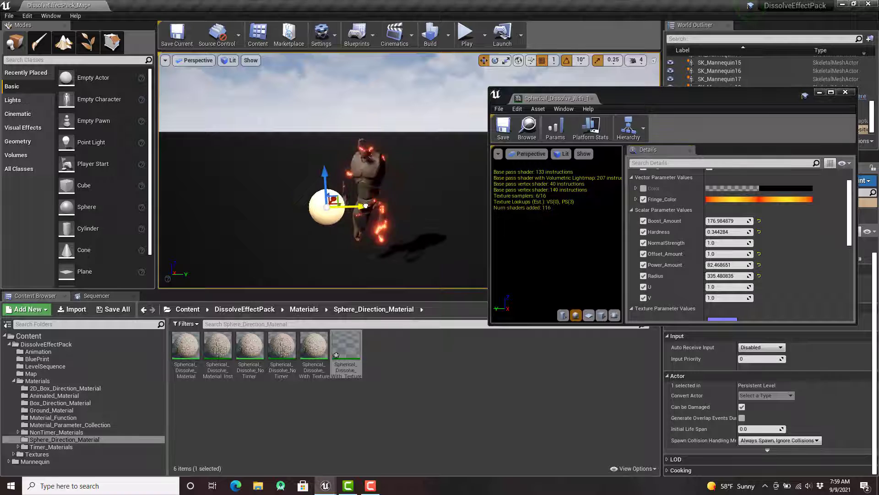
pyautogui.moveTo(459, 217); pyautogui.dragTo(389, 213)
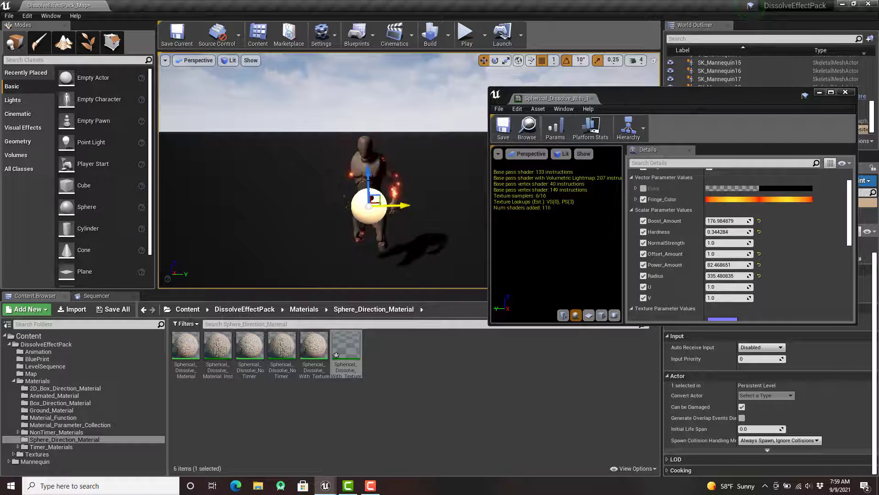
pyautogui.moveTo(370, 178); pyautogui.dragTo(380, 64)
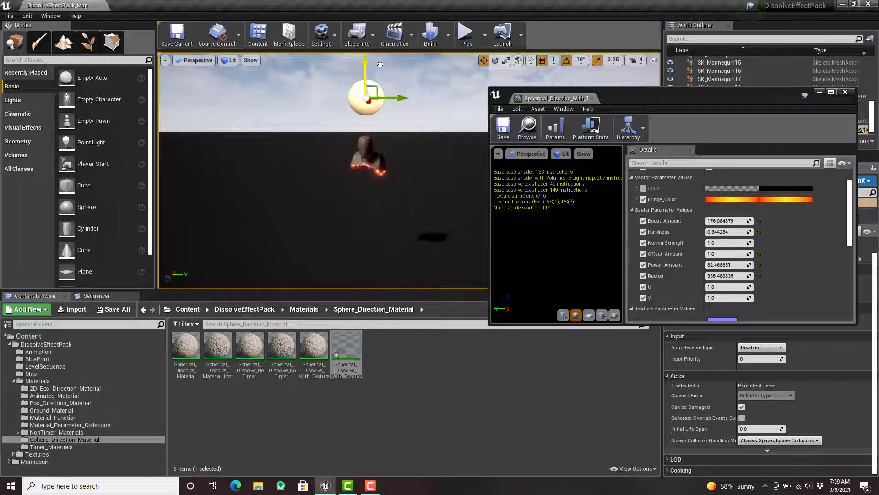
# Step: Try the dissolve material instance's Radius at 100 and at about 15393
pyautogui.moveTo(734, 276); pyautogui.dragTo(734, 276)
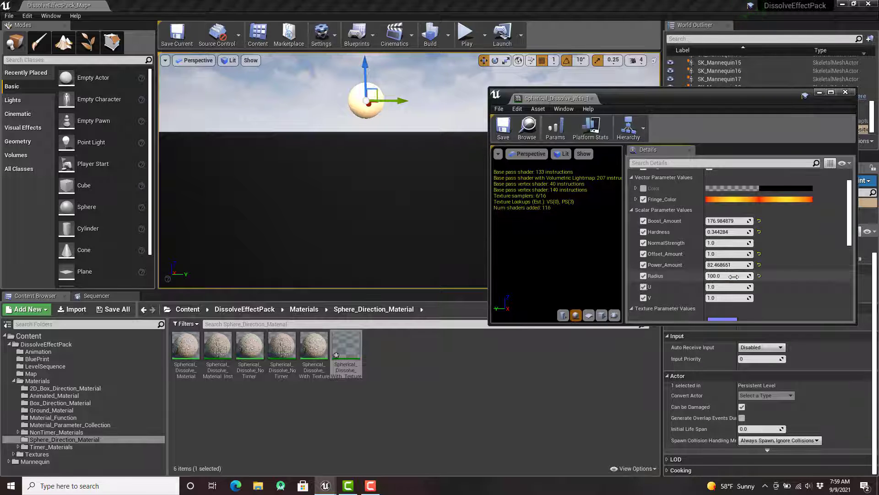
pyautogui.moveTo(723, 276); pyautogui.dragTo(797, 276)
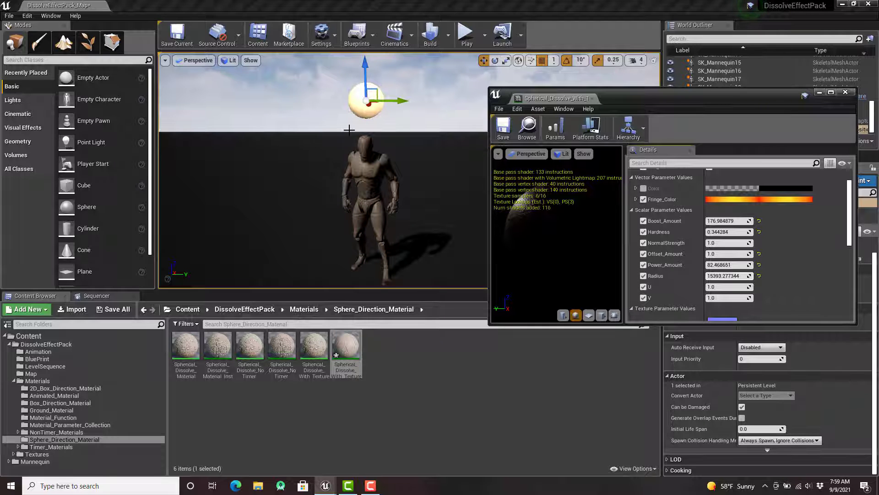
# Step: Review the instance's texture parameters and lower its Radius to about 721, with the mannequin seen close up
pyautogui.moveTo(704, 102); pyautogui.dragTo(605, 115)
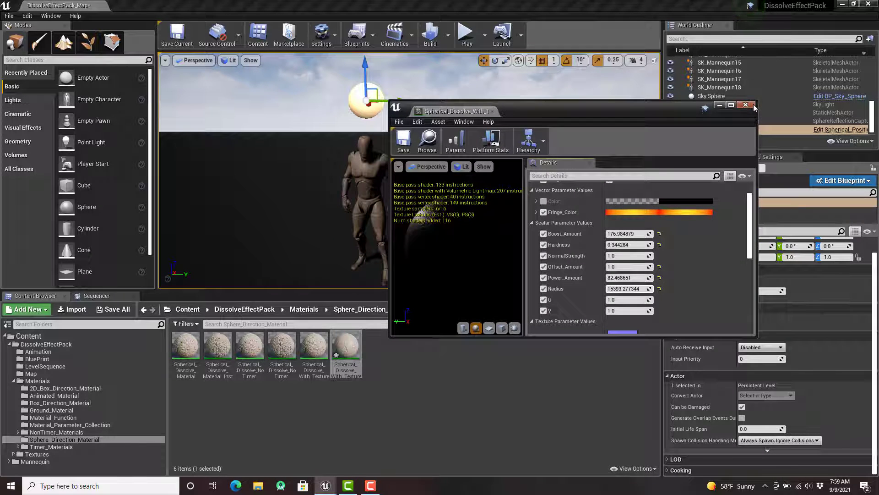
pyautogui.scroll(-2, 592, 248)
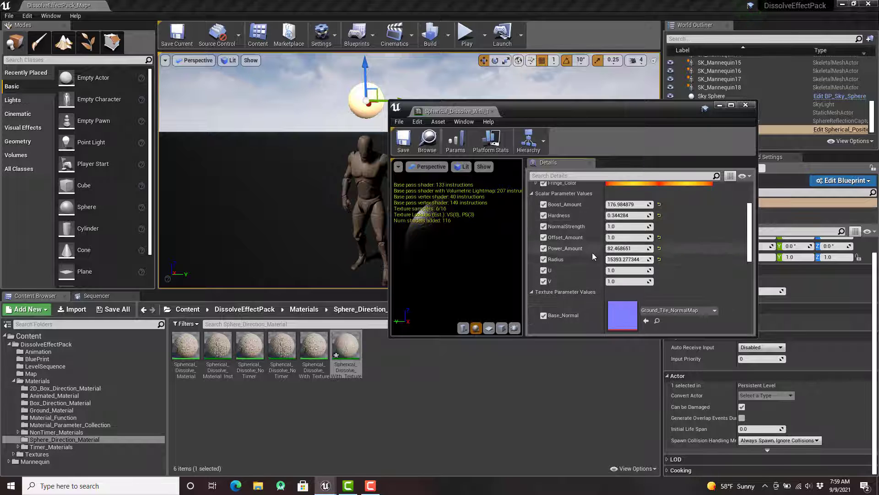
pyautogui.scroll(-6, 592, 252)
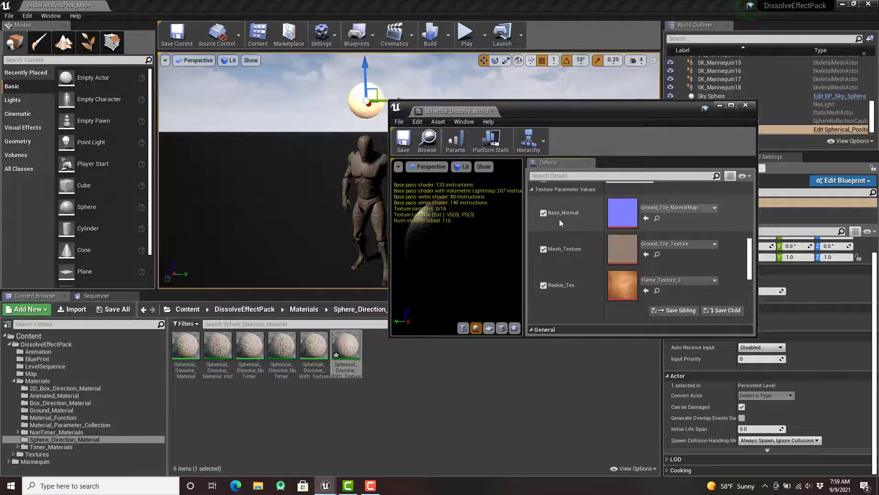
pyautogui.moveTo(524, 108); pyautogui.dragTo(620, 108)
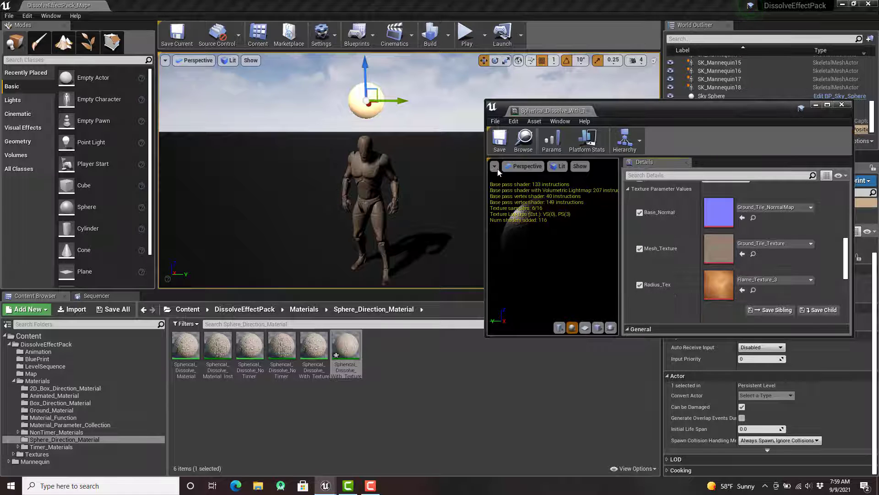
pyautogui.scroll(2, 728, 187)
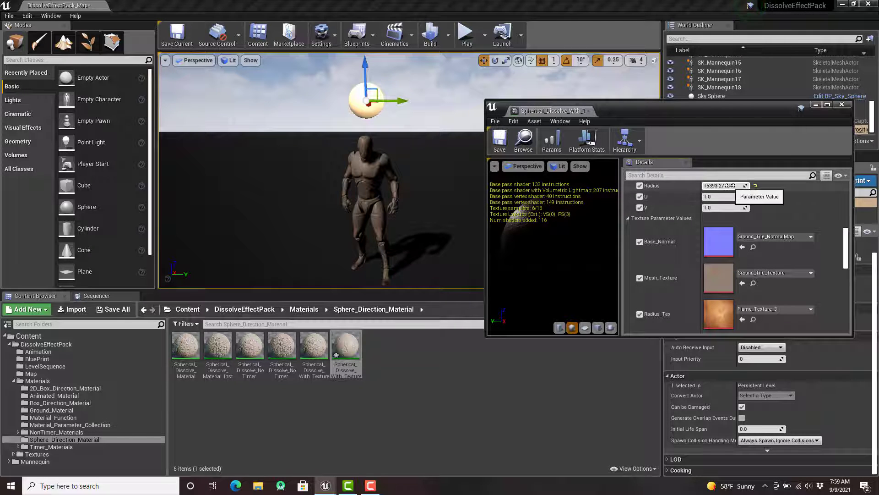
pyautogui.moveTo(725, 185); pyautogui.dragTo(707, 186)
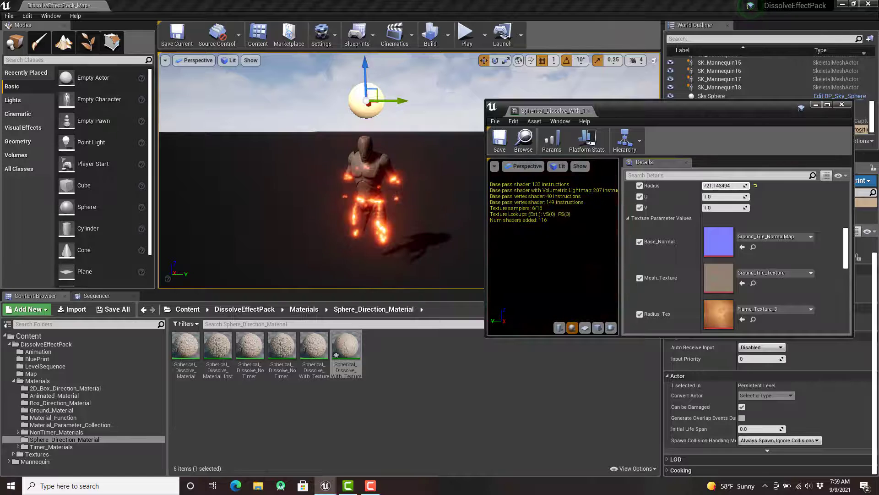
pyautogui.scroll(3, 341, 218)
pyautogui.scroll(-2, 341, 218)
pyautogui.moveTo(341, 218); pyautogui.dragTo(321, 270, button='middle')
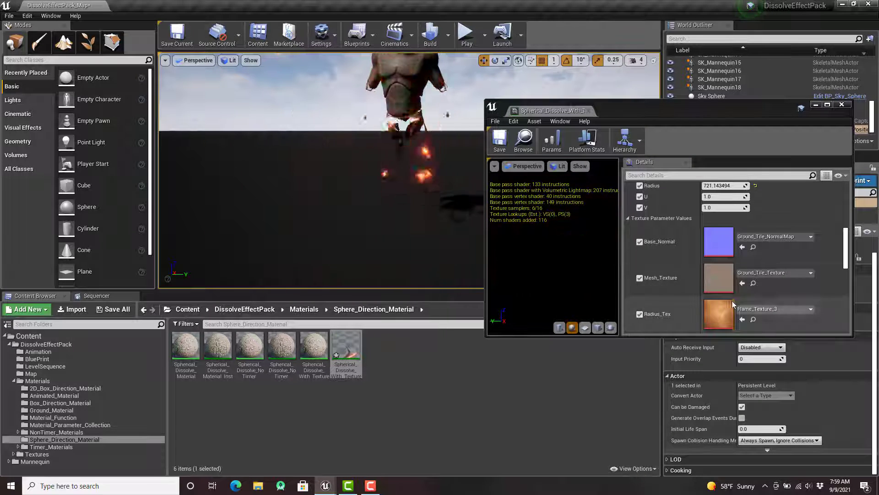
# Step: Assign Lightning_Texture from the Lightning_Texture folder to the instance's Radius_Tex parameter
pyautogui.scroll(-1, 737, 306)
pyautogui.click(754, 305)
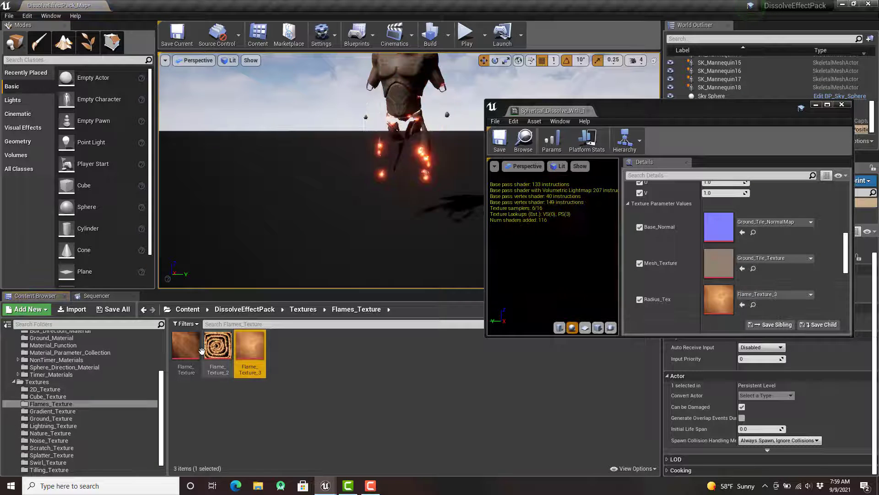
pyautogui.click(51, 425)
pyautogui.moveTo(186, 348); pyautogui.dragTo(728, 300)
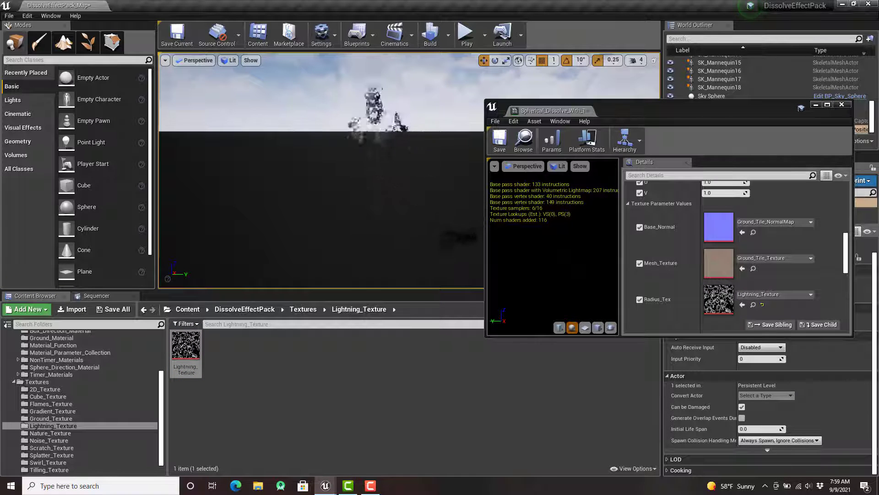
# Step: Set Hardness to about 20.5, Radius to about 125960, Power_Amount to about 5.5 and Boost_Amount to about 1156 on the dissolve material instance
pyautogui.scroll(5, 732, 263)
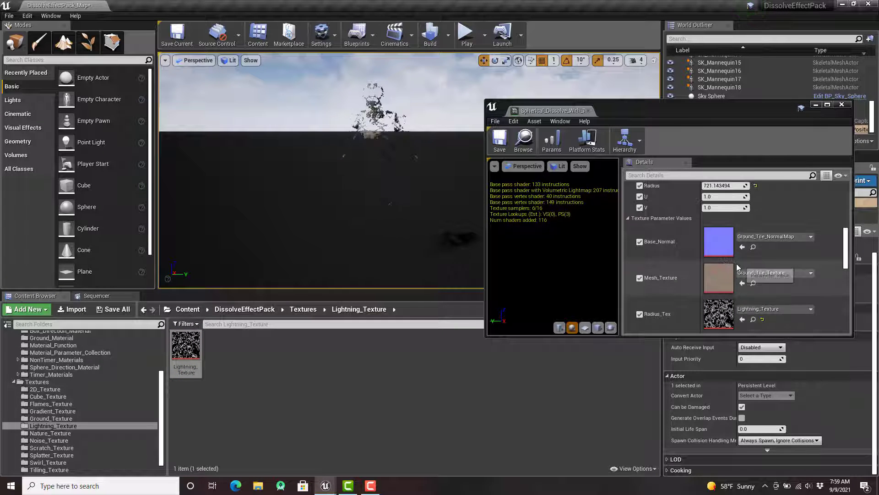
pyautogui.moveTo(724, 262)
pyautogui.mouseDown()
pyautogui.moveTo(708, 263)
pyautogui.moveTo(723, 263)
pyautogui.mouseUp()
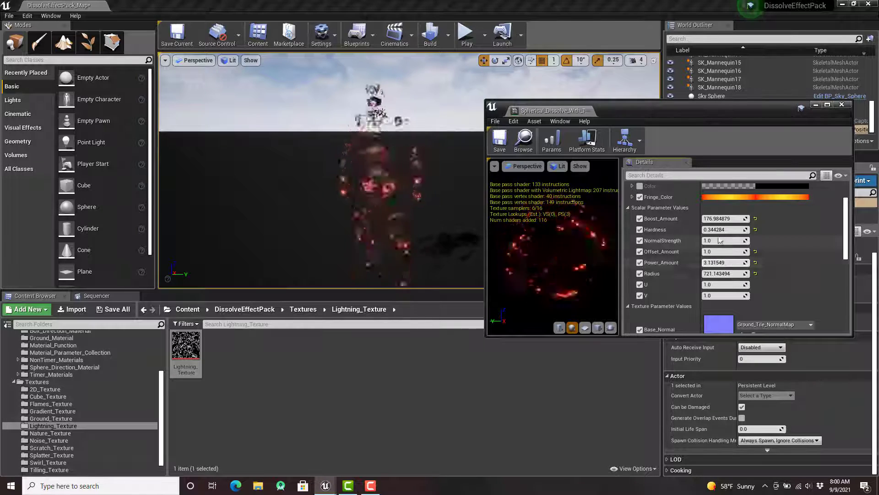
pyautogui.moveTo(733, 273)
pyautogui.mouseDown()
pyautogui.moveTo(715, 274)
pyautogui.moveTo(738, 273)
pyautogui.moveTo(713, 262)
pyautogui.moveTo(722, 262)
pyautogui.mouseUp()
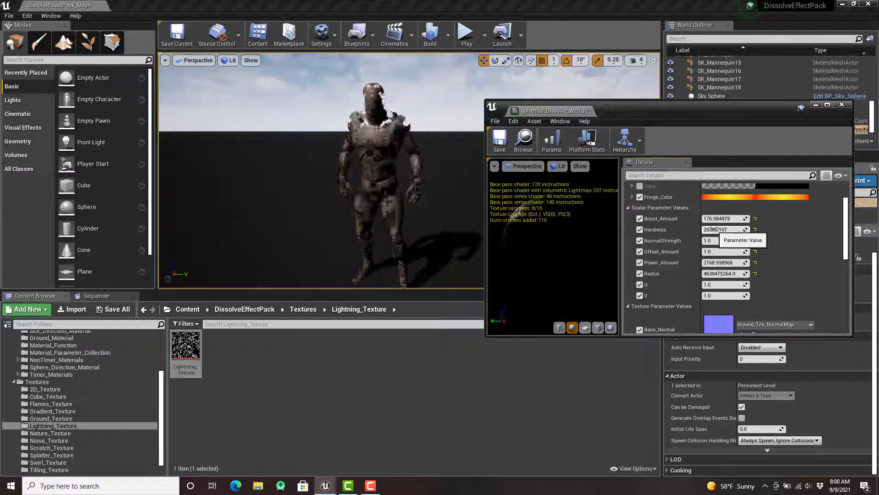
pyautogui.moveTo(726, 273); pyautogui.dragTo(742, 274)
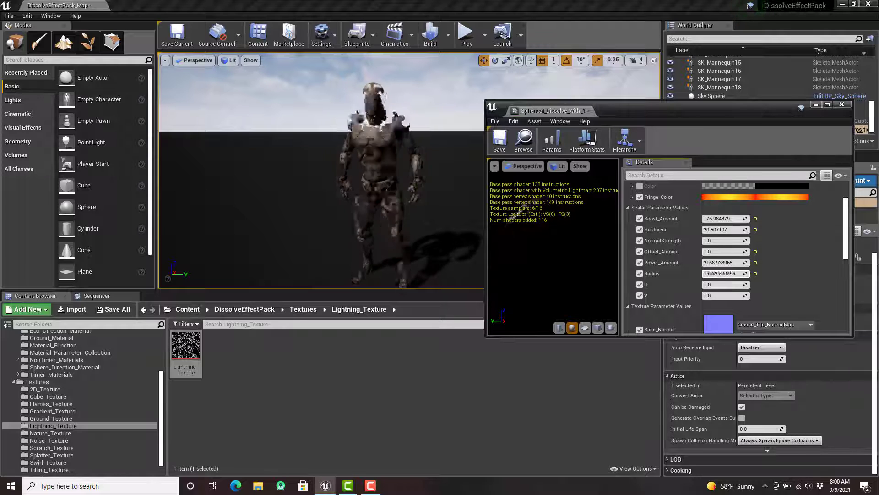
pyautogui.moveTo(742, 274); pyautogui.dragTo(730, 274)
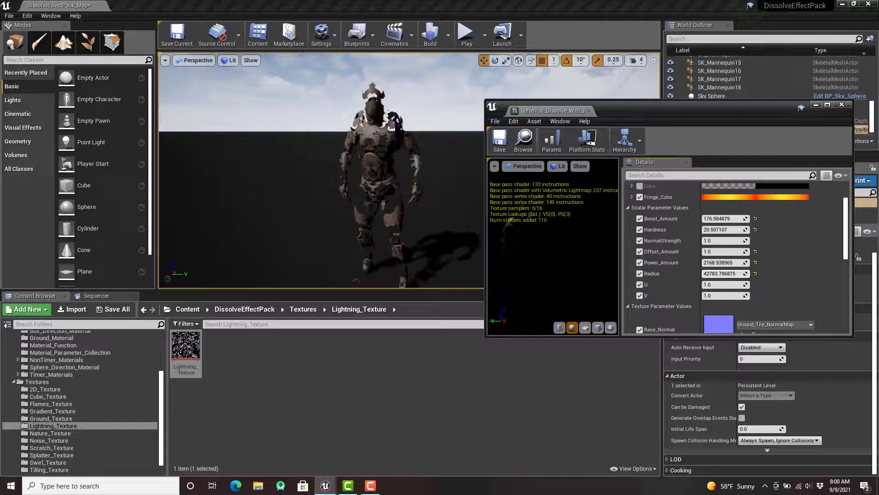
pyautogui.moveTo(722, 263); pyautogui.dragTo(712, 263)
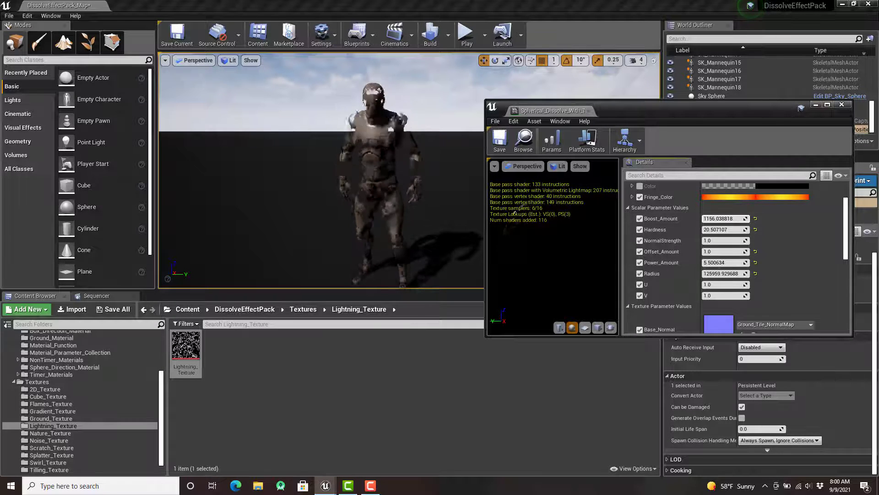
# Step: Replace the Radius_Tex texture with Noise_Texture_2 from the Noise_Texture folder
pyautogui.scroll(-5, 760, 295)
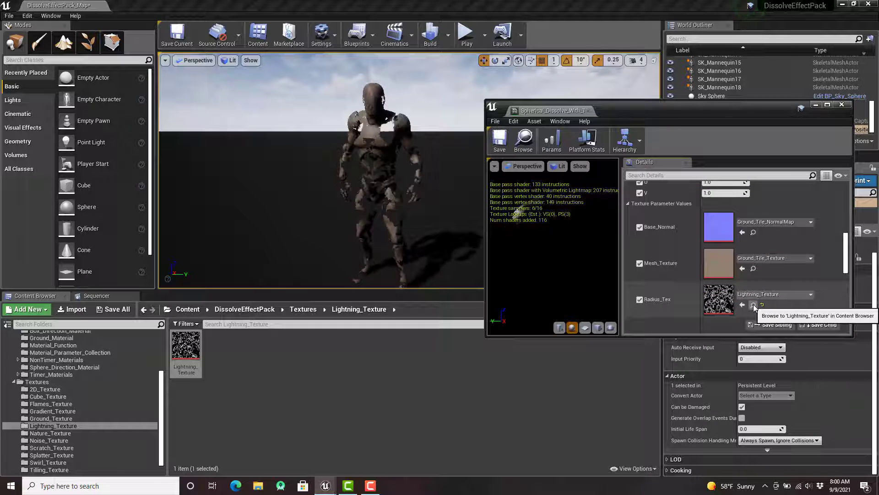
pyautogui.click(753, 305)
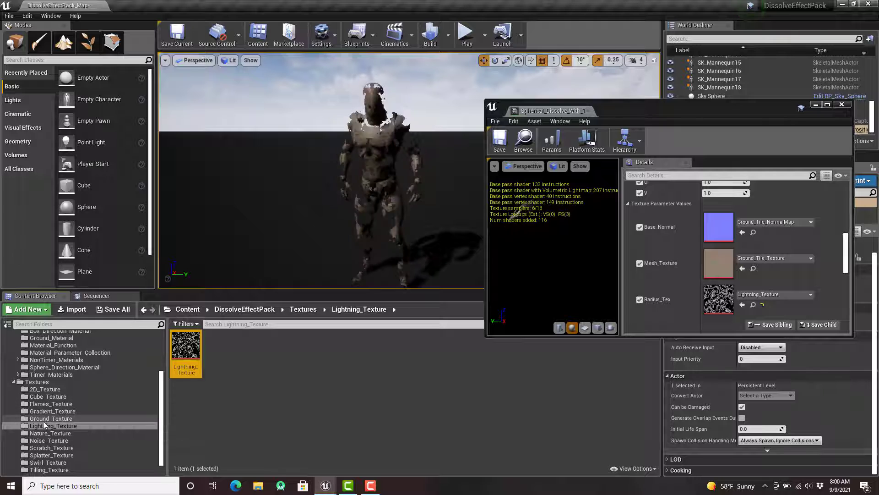
pyautogui.click(45, 439)
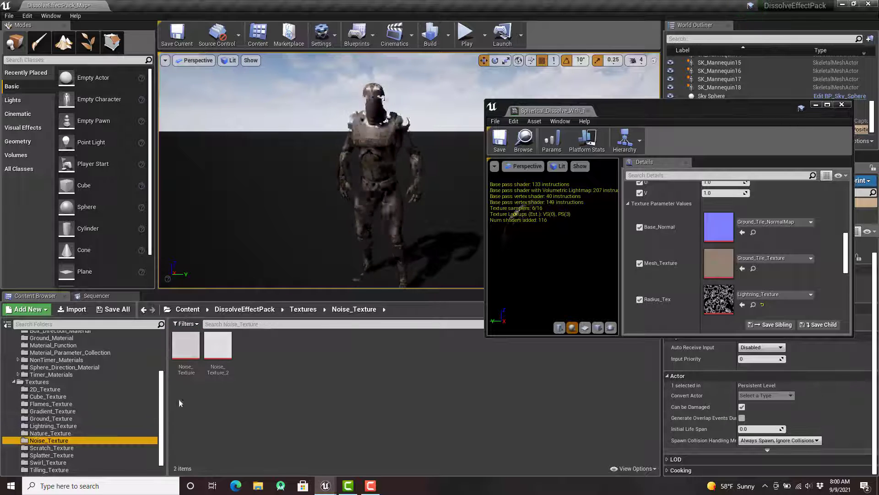
pyautogui.moveTo(223, 353); pyautogui.dragTo(716, 298)
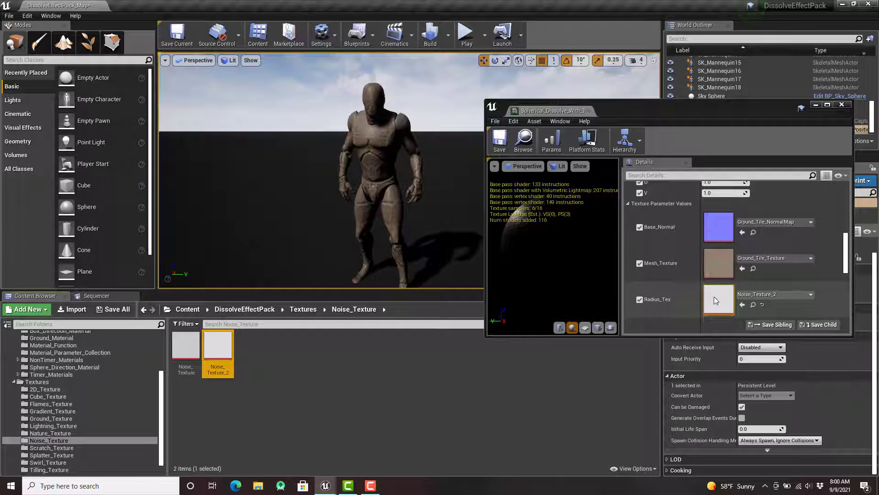
# Step: Tune the dissolve material instance to a Hardness of about 1.76, a Power_Amount of about 0.011 and a Radius of about 124
pyautogui.scroll(4, 685, 293)
pyautogui.moveTo(734, 259)
pyautogui.mouseDown()
pyautogui.moveTo(707, 258)
pyautogui.moveTo(719, 259)
pyautogui.mouseUp()
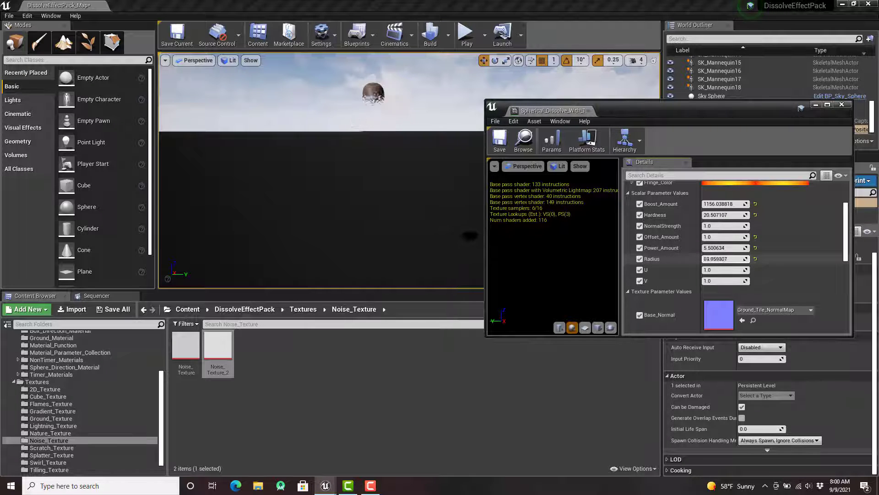
pyautogui.moveTo(728, 248); pyautogui.dragTo(741, 259)
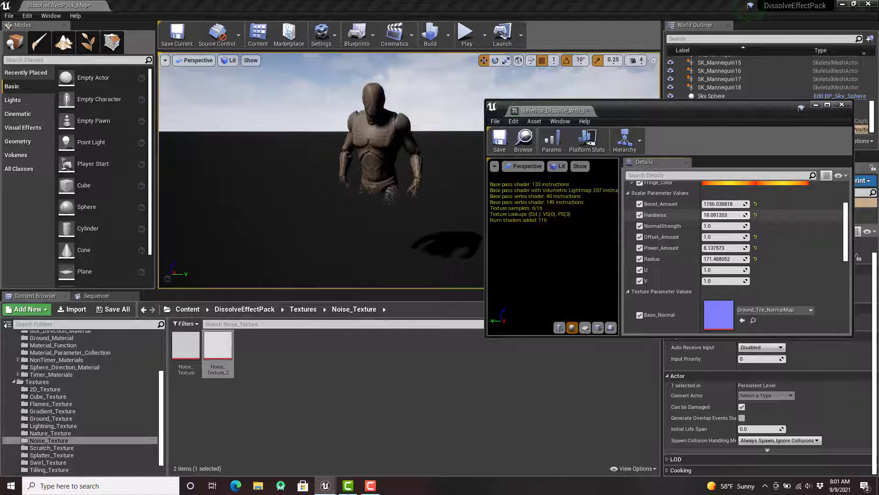
pyautogui.moveTo(728, 215); pyautogui.dragTo(718, 214)
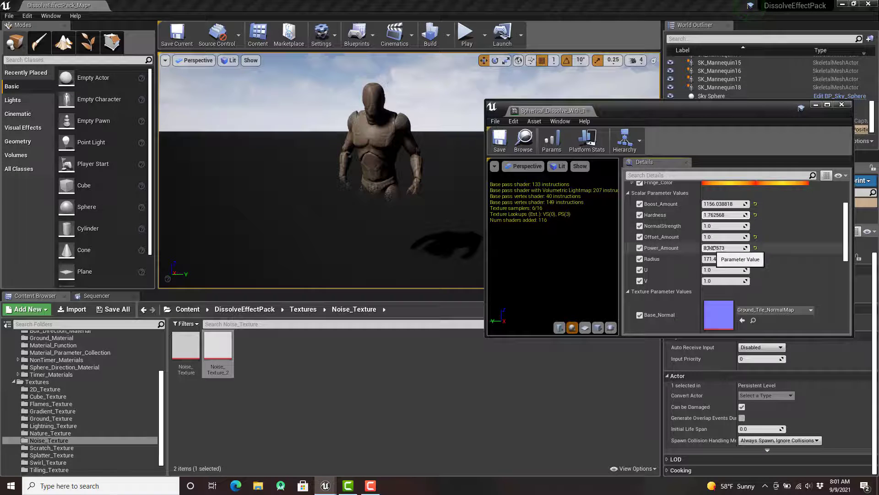
pyautogui.moveTo(711, 247)
pyautogui.mouseDown()
pyautogui.moveTo(732, 248)
pyautogui.moveTo(707, 247)
pyautogui.moveTo(723, 257)
pyautogui.moveTo(710, 259)
pyautogui.mouseUp()
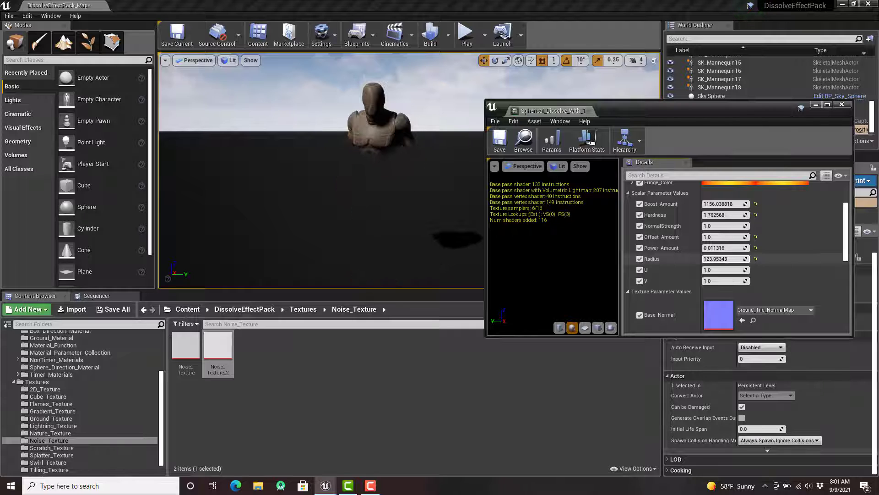
pyautogui.scroll(-4, 726, 273)
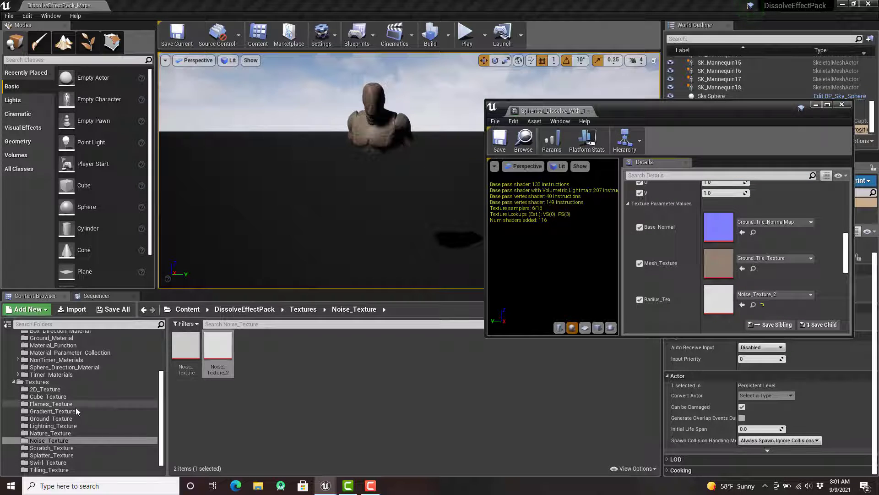
# Step: Replace the Radius_Tex texture with TillingCloud_Texture_2 from the Tilling_Texture folder
pyautogui.scroll(-1, 73, 412)
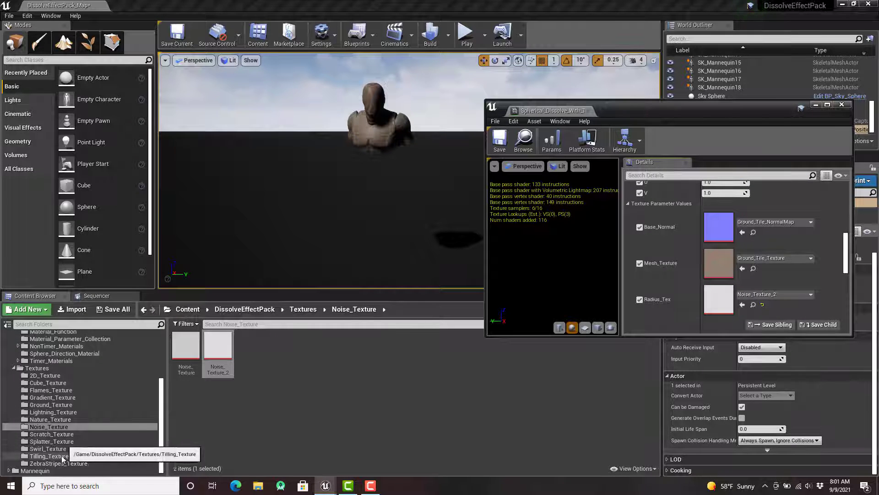
pyautogui.click(49, 456)
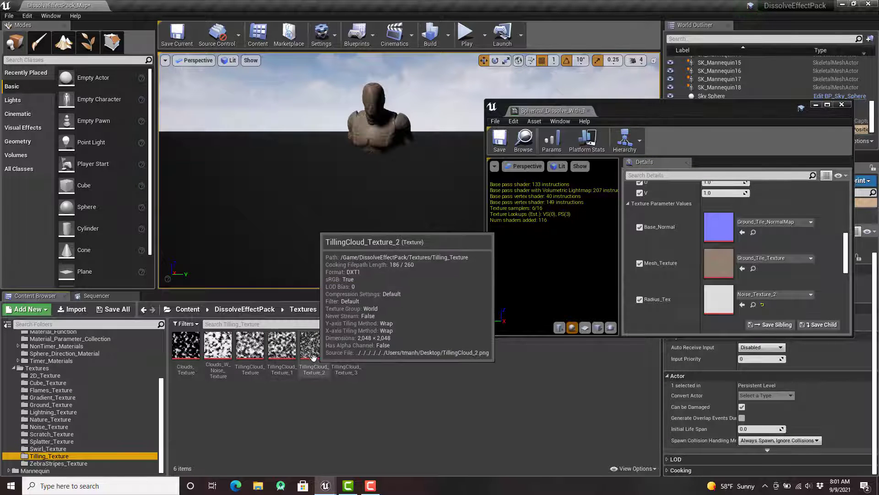
pyautogui.moveTo(314, 346); pyautogui.dragTo(719, 302)
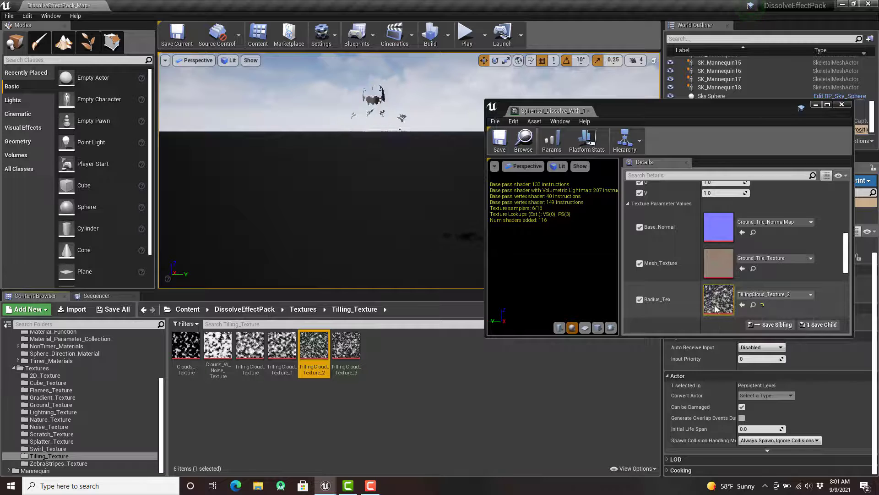
# Step: Set Radius to about 3962659 on the spherical dissolve material instance and close its editor
pyautogui.scroll(3, 718, 297)
pyautogui.moveTo(717, 243); pyautogui.dragTo(774, 244)
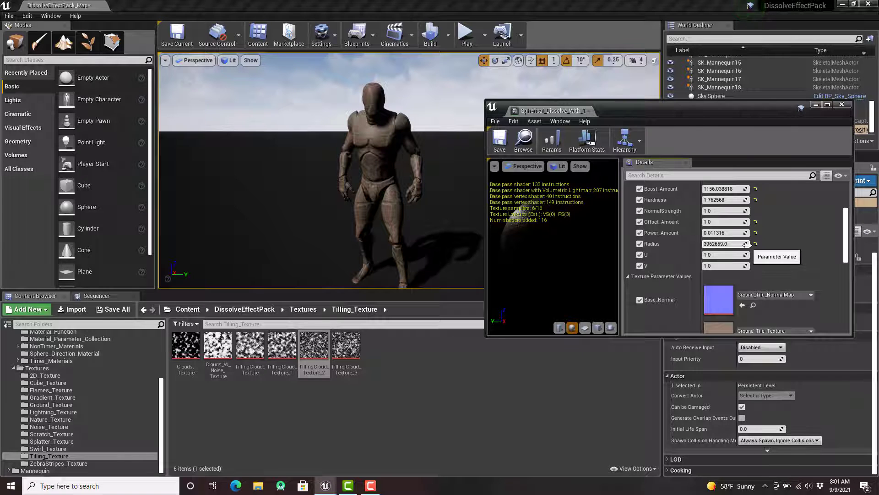
pyautogui.click(842, 105)
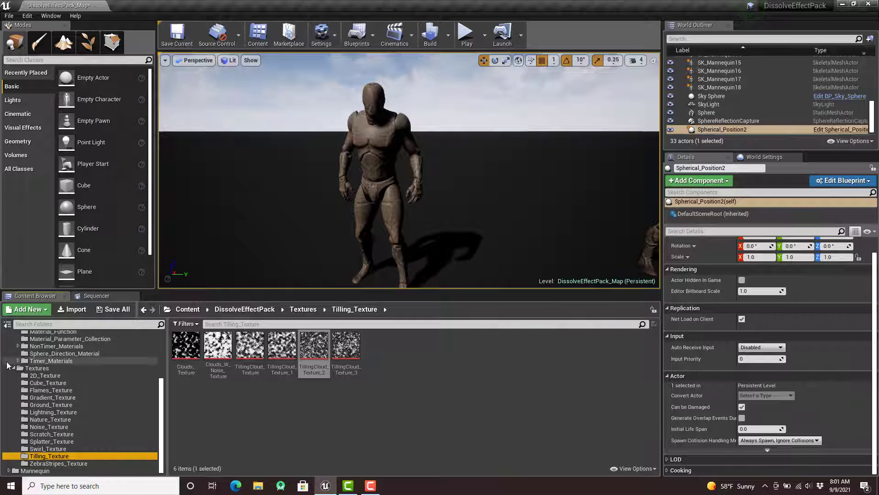
# Step: Select SK_Mannequin15, locate its Element 0 material in the Content Browser and open the parent Spherical_Dissolve_Material
pyautogui.scroll(-5, 419, 217)
pyautogui.scroll(3, 419, 216)
pyautogui.moveTo(419, 217); pyautogui.dragTo(463, 195)
pyautogui.moveTo(397, 130); pyautogui.dragTo(480, 155, button='middle')
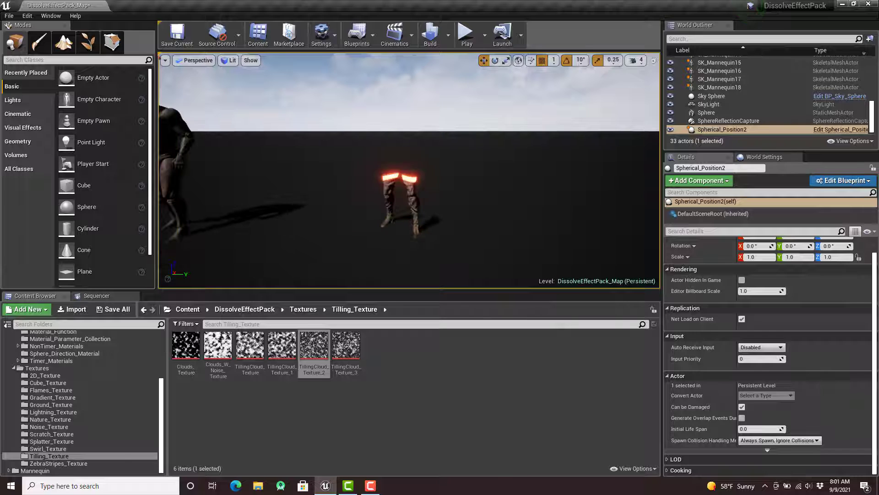
pyautogui.click(407, 137)
pyautogui.scroll(-3, 751, 348)
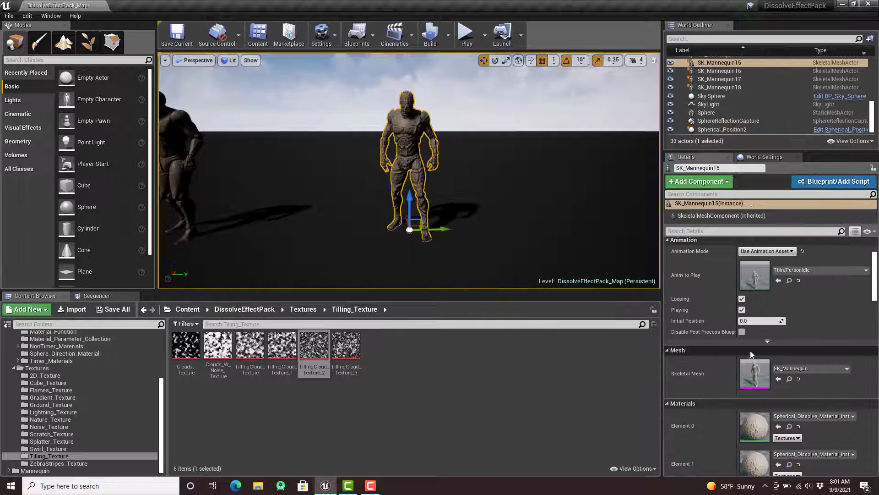
pyautogui.click(790, 411)
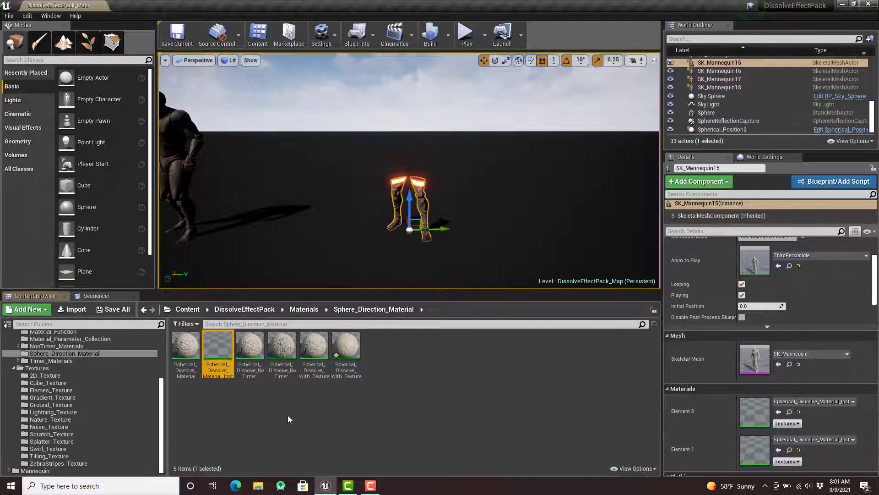
pyautogui.doubleClick(192, 359)
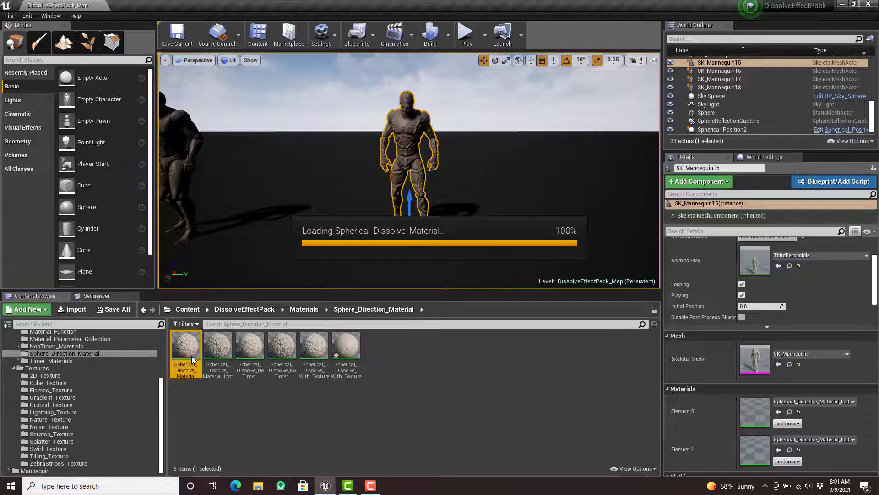
# Step: Examine how the Time, Divide, Sine, Abs and Multiply nodes feed the Radius in the material graph, and close the material editor
pyautogui.scroll(-2, 573, 208)
pyautogui.moveTo(581, 217); pyautogui.dragTo(819, 235, button='right')
pyautogui.moveTo(696, 236); pyautogui.dragTo(568, 196, button='right')
pyautogui.click(827, 105)
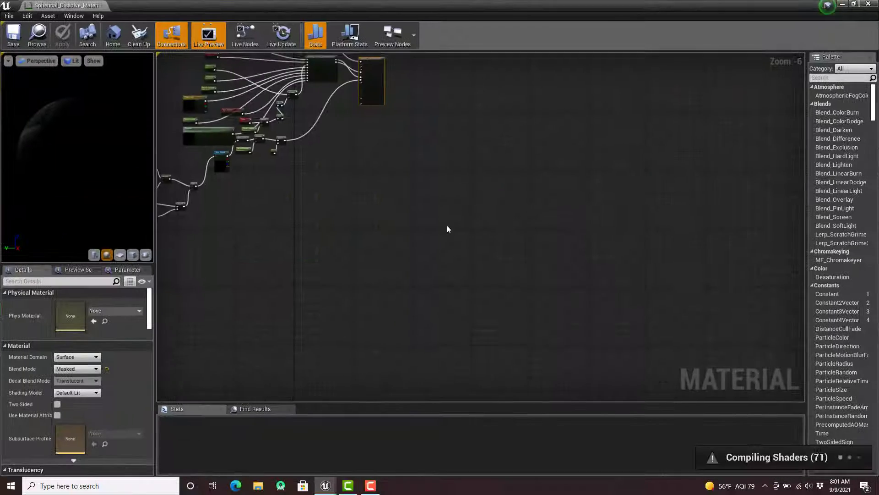
pyautogui.scroll(3, 448, 229)
pyautogui.moveTo(377, 185); pyautogui.dragTo(451, 325, button='right')
pyautogui.scroll(3, 488, 265)
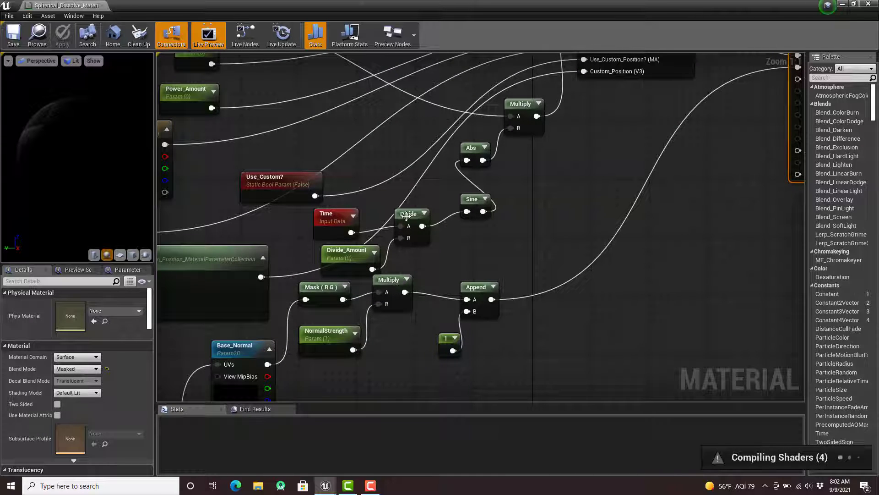
pyautogui.moveTo(571, 189); pyautogui.dragTo(550, 306, button='right')
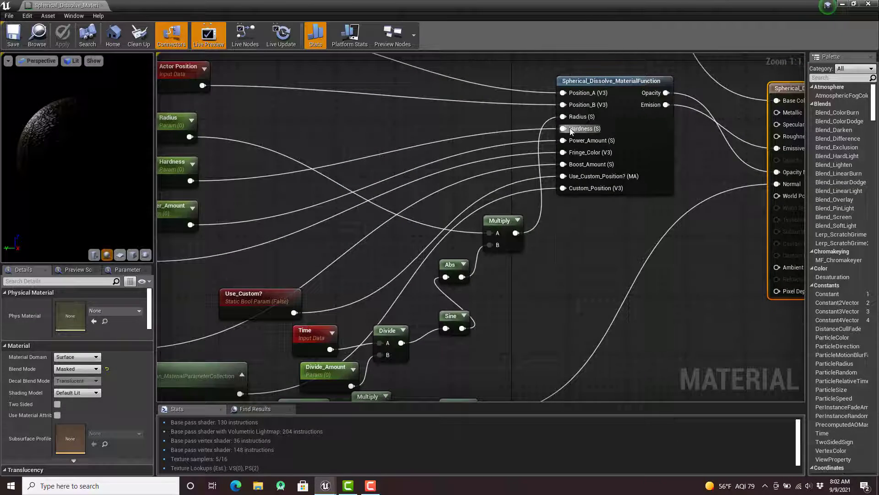
pyautogui.click(868, 3)
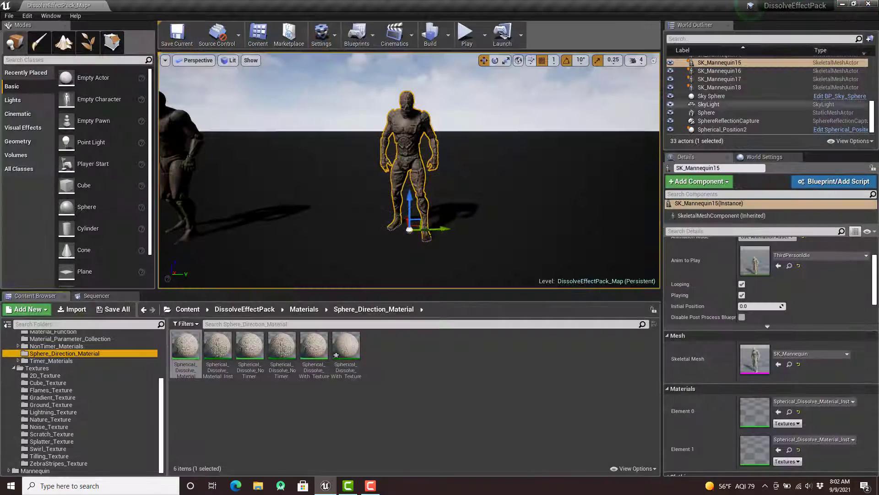
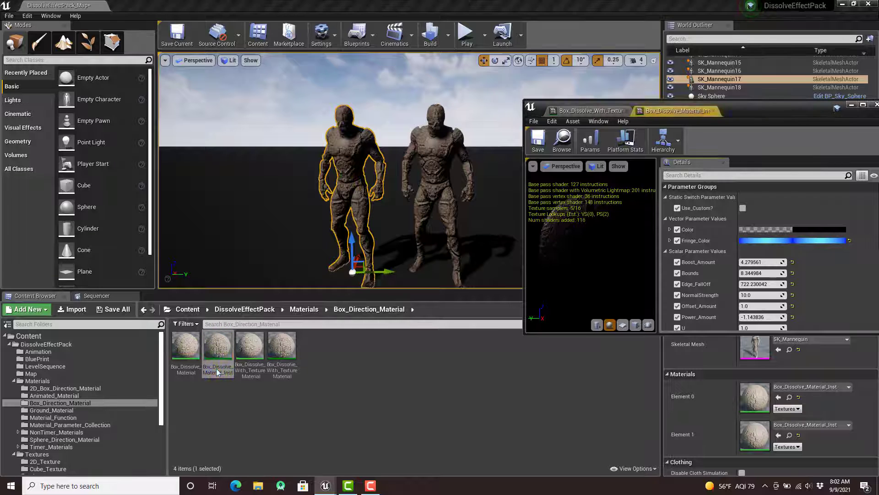
# Step: Close the Box_Dissolve_With_Texture instance and move the Box_Position sphere horizontally until it is above SK_Mannequin17
pyautogui.click(626, 111)
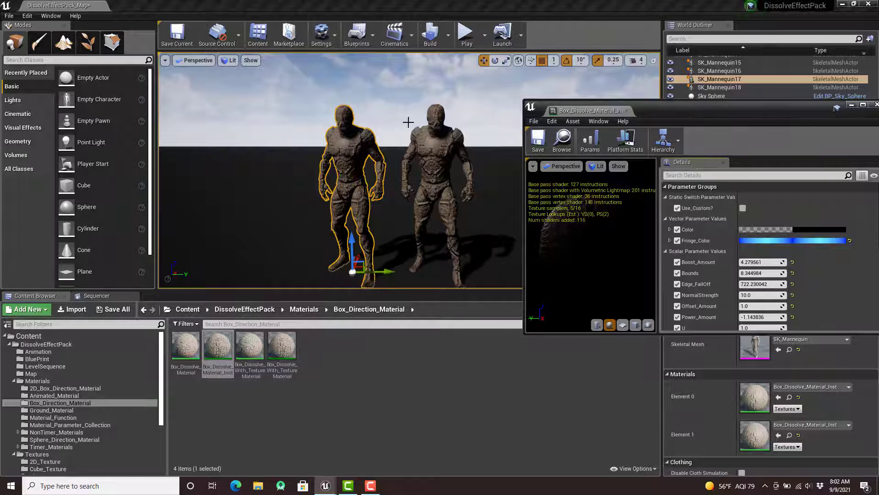
pyautogui.moveTo(401, 101); pyautogui.dragTo(356, 64, button='middle')
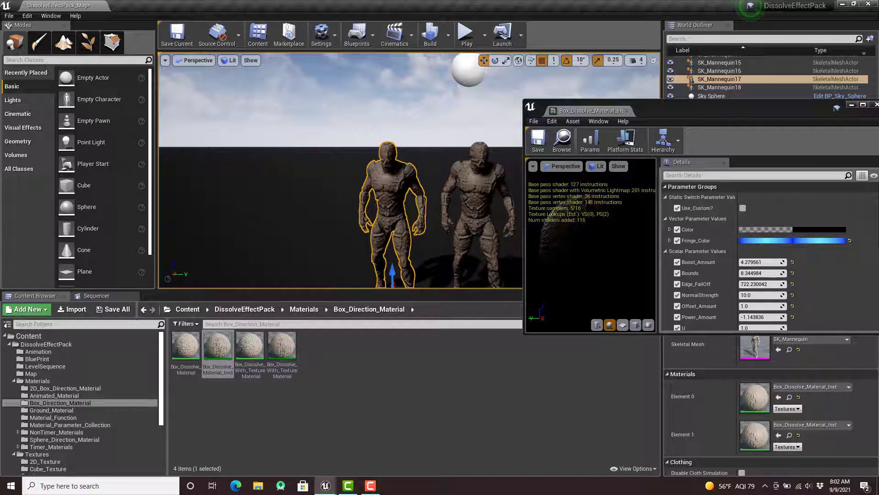
pyautogui.click(468, 69)
pyautogui.moveTo(505, 70); pyautogui.dragTo(433, 71)
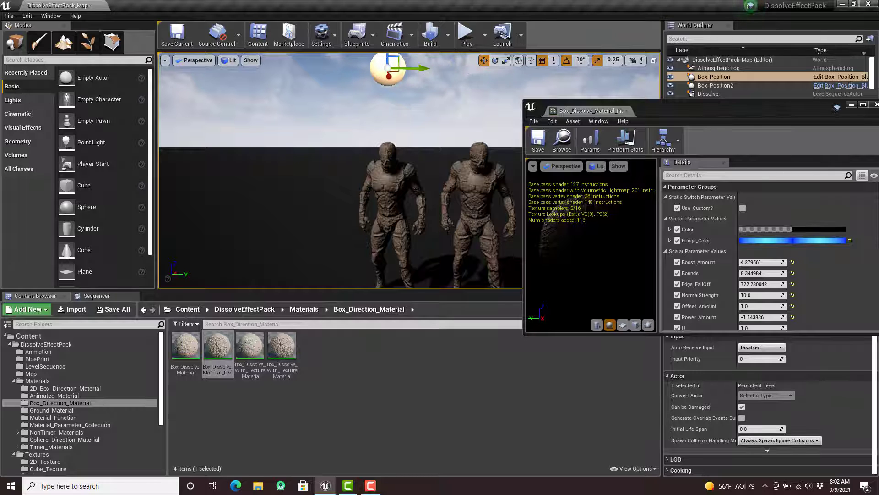
# Step: Enable Use_Custom? on the Box_Dissolve material instance and lower the Box_Position sphere toward SK_Mannequin17's head
pyautogui.click(388, 197)
pyautogui.click(743, 209)
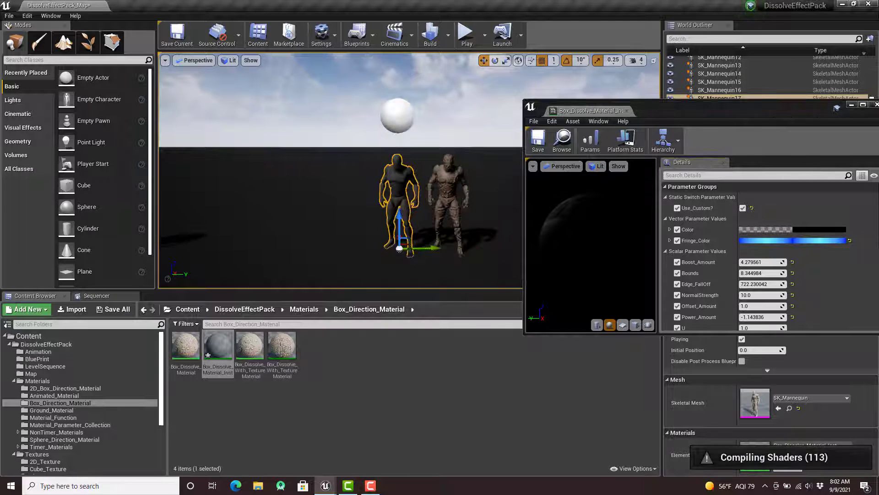
pyautogui.click(397, 118)
pyautogui.moveTo(400, 79); pyautogui.dragTo(399, 106)
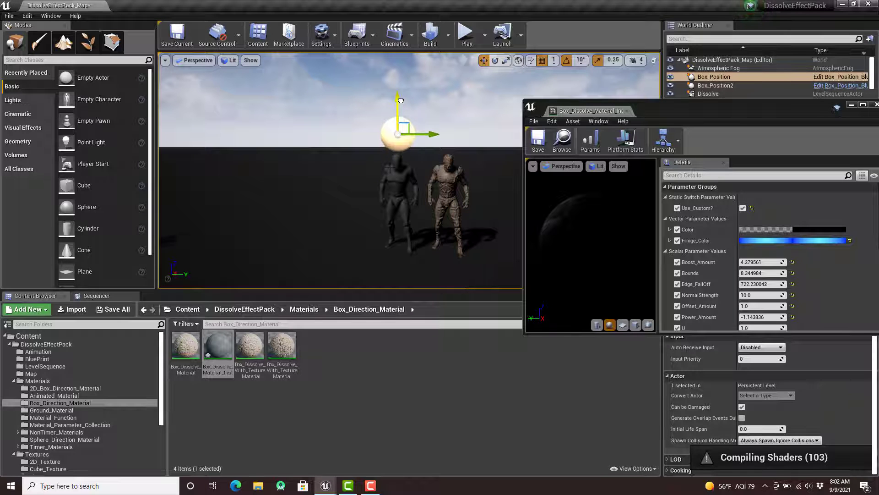
# Step: Set Boost_Amount to about 26.5, Power_Amount to 1.0 and Bounds to about 1358.5 on the box dissolve instance
pyautogui.scroll(5, 401, 100)
pyautogui.moveTo(400, 100); pyautogui.dragTo(411, 142, button='middle')
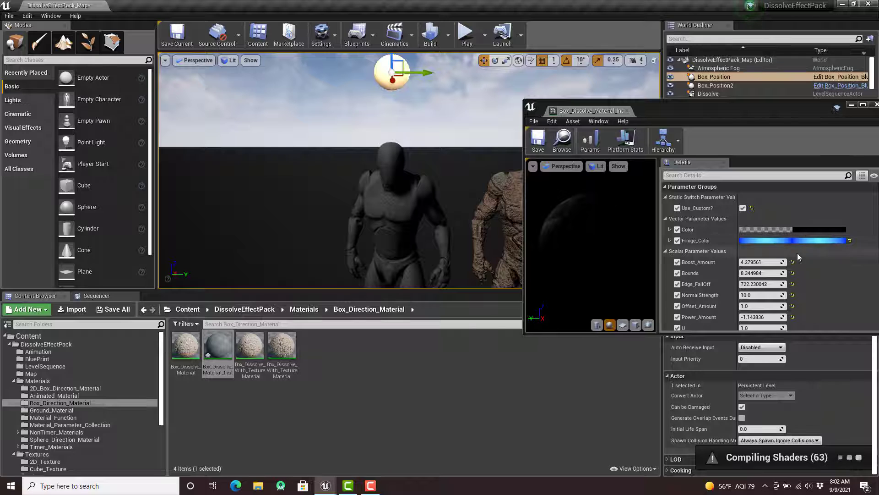
pyautogui.scroll(-2, 798, 257)
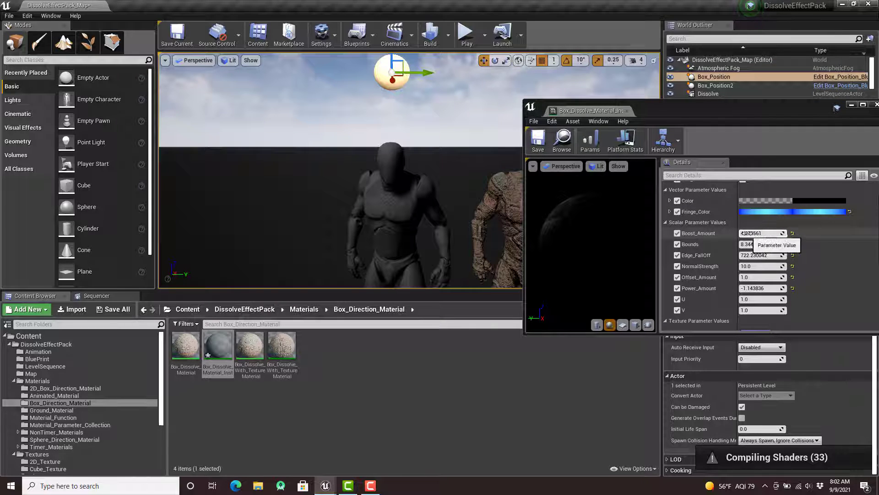
pyautogui.moveTo(744, 233); pyautogui.dragTo(774, 233)
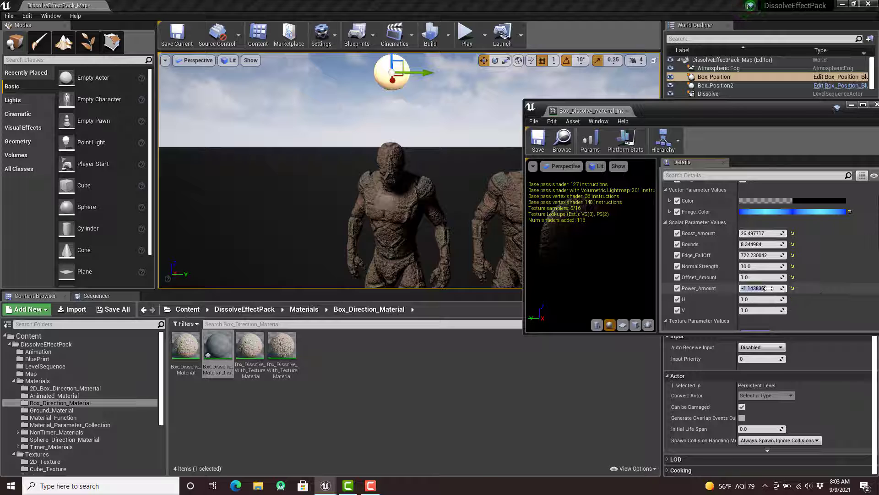
pyautogui.press('Return')
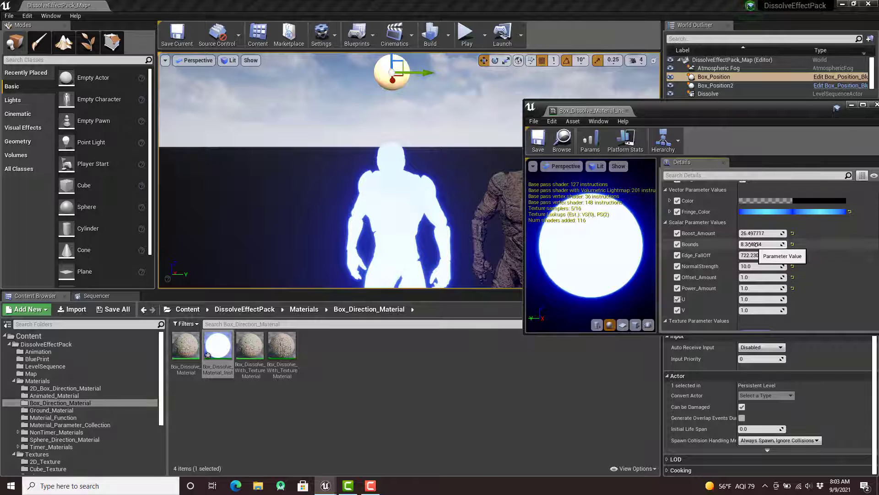
pyautogui.moveTo(751, 244); pyautogui.dragTo(781, 244)
pyautogui.scroll(-3, 349, 225)
pyautogui.moveTo(348, 224); pyautogui.dragTo(355, 268, button='middle')
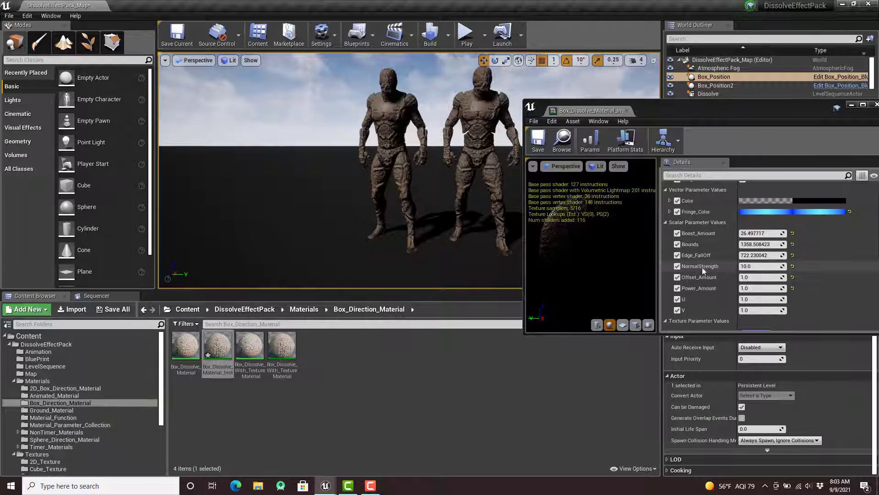
# Step: Tune the box dissolve instance to a Bounds of about 290.9 and an Edge_FallOff of about 3.86
pyautogui.scroll(-5, 703, 293)
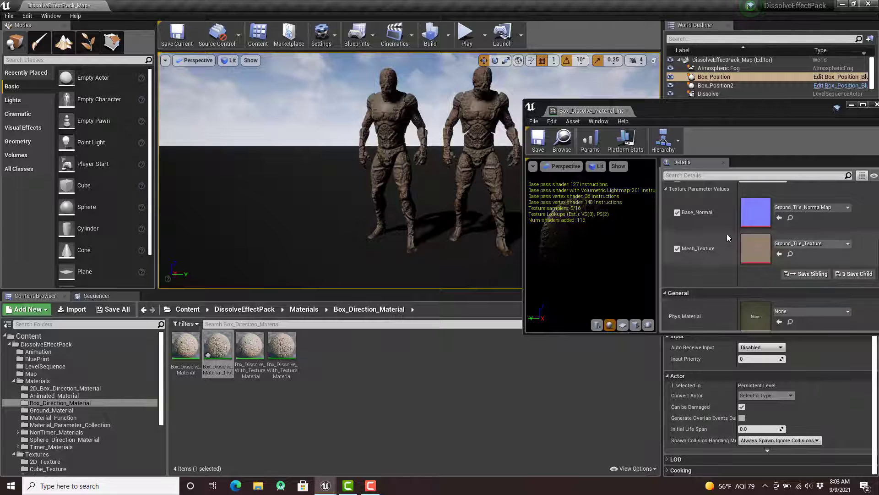
pyautogui.scroll(2, 719, 257)
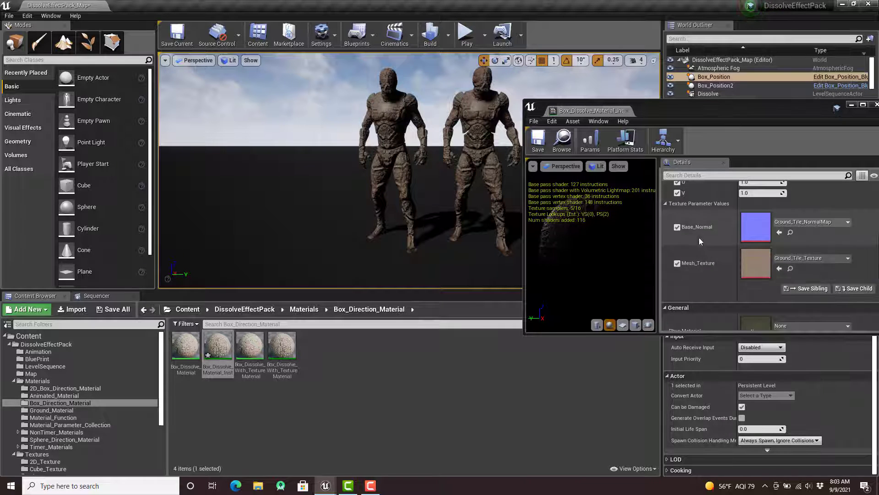
pyautogui.scroll(5, 705, 238)
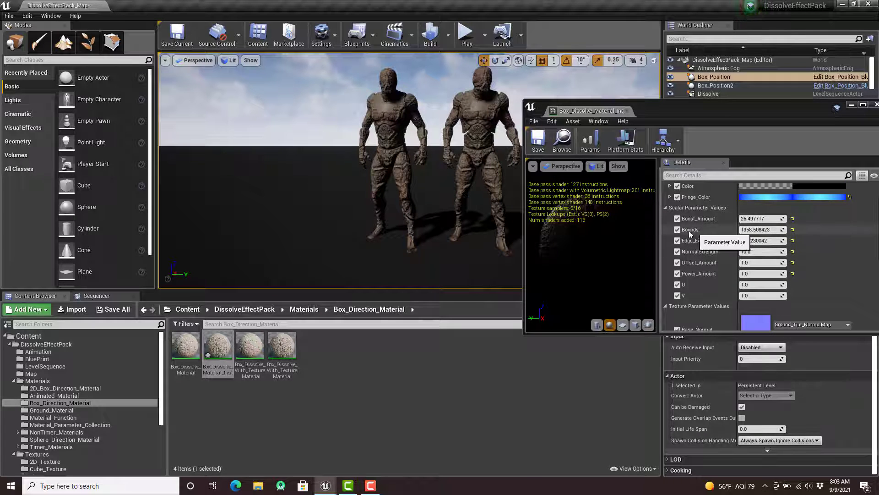
pyautogui.moveTo(774, 230); pyautogui.dragTo(746, 230)
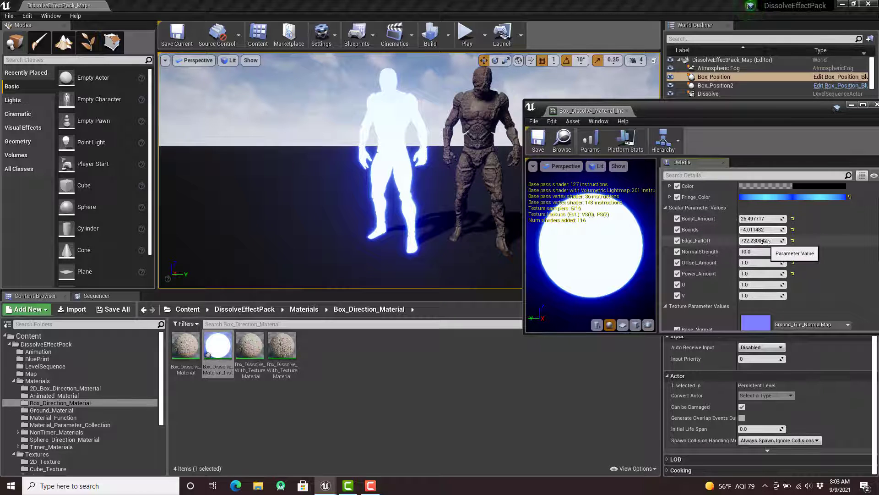
pyautogui.moveTo(764, 241); pyautogui.dragTo(746, 241)
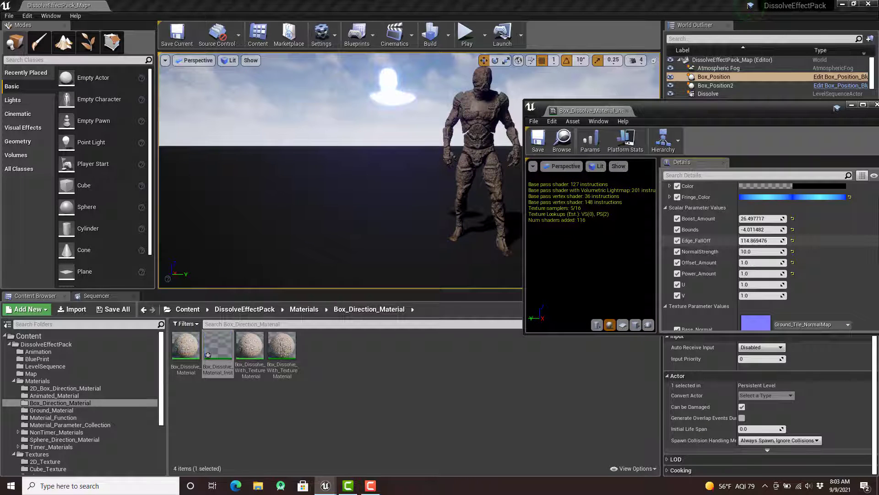
pyautogui.moveTo(751, 230)
pyautogui.mouseDown()
pyautogui.moveTo(778, 230)
pyautogui.moveTo(742, 229)
pyautogui.moveTo(774, 229)
pyautogui.moveTo(746, 242)
pyautogui.mouseUp()
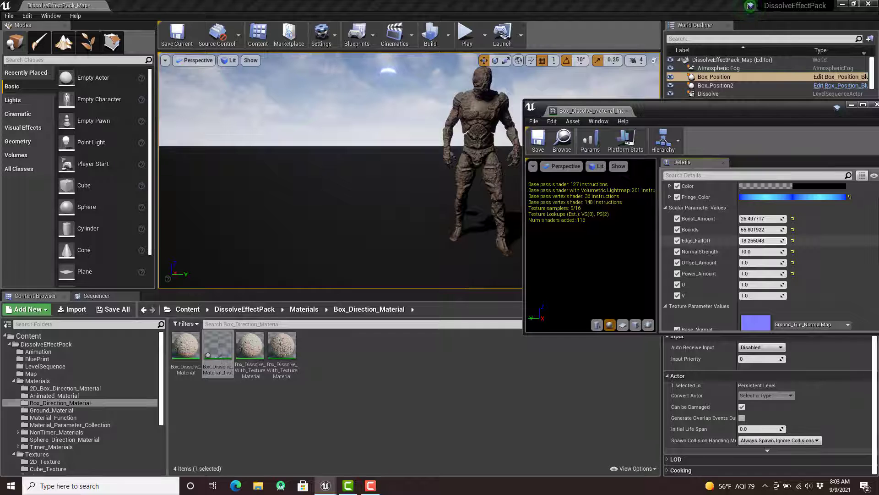
pyautogui.moveTo(760, 230)
pyautogui.mouseDown()
pyautogui.moveTo(816, 229)
pyautogui.moveTo(751, 240)
pyautogui.mouseUp()
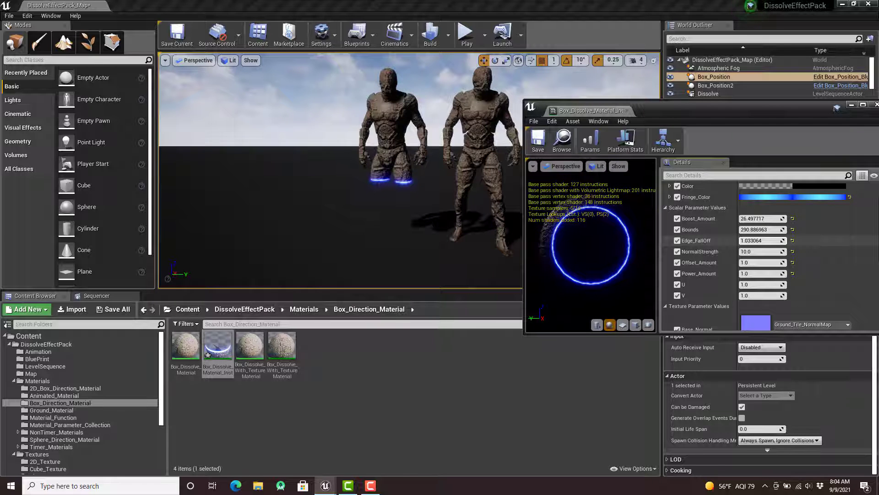
pyautogui.moveTo(750, 240)
pyautogui.mouseDown()
pyautogui.moveTo(778, 241)
pyautogui.moveTo(762, 240)
pyautogui.mouseUp()
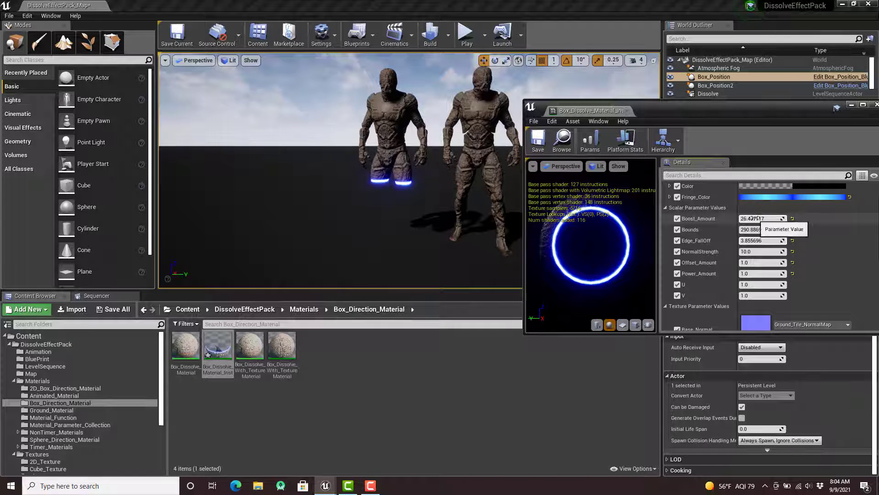
# Step: Raise Boost_Amount to about 286.6 on the box dissolve instance and inspect the glowing edge on the mannequin
pyautogui.moveTo(753, 219); pyautogui.dragTo(787, 218)
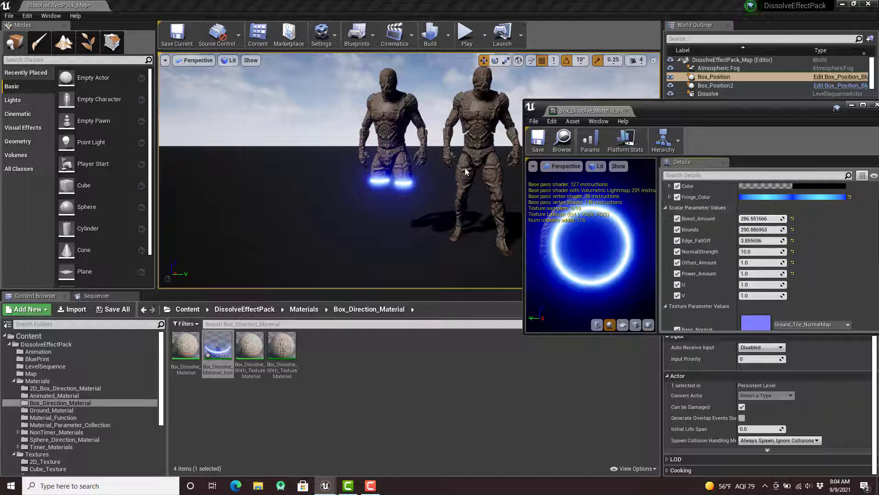
pyautogui.scroll(-5, 341, 170)
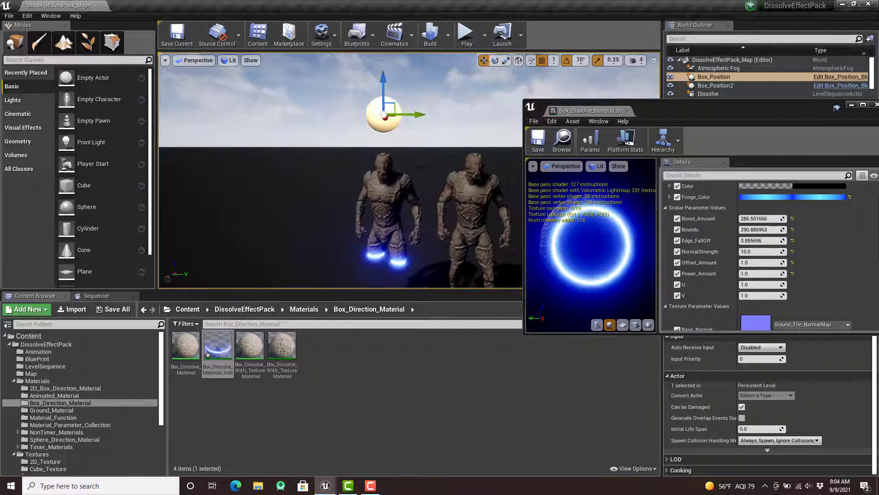
pyautogui.scroll(3, 744, 260)
pyautogui.scroll(-2, 742, 205)
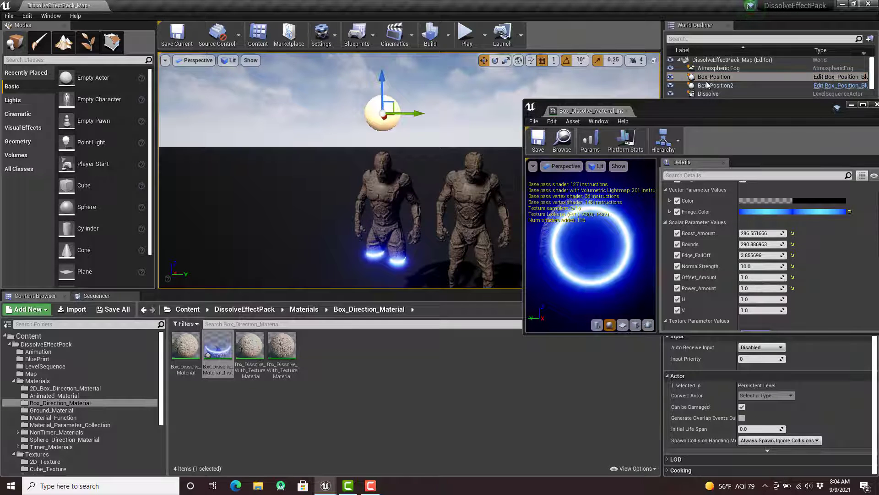
# Step: Move the Box_Position sphere sideways and up above the mannequins, and lower it to waist height between them
pyautogui.moveTo(417, 117); pyautogui.dragTo(365, 112)
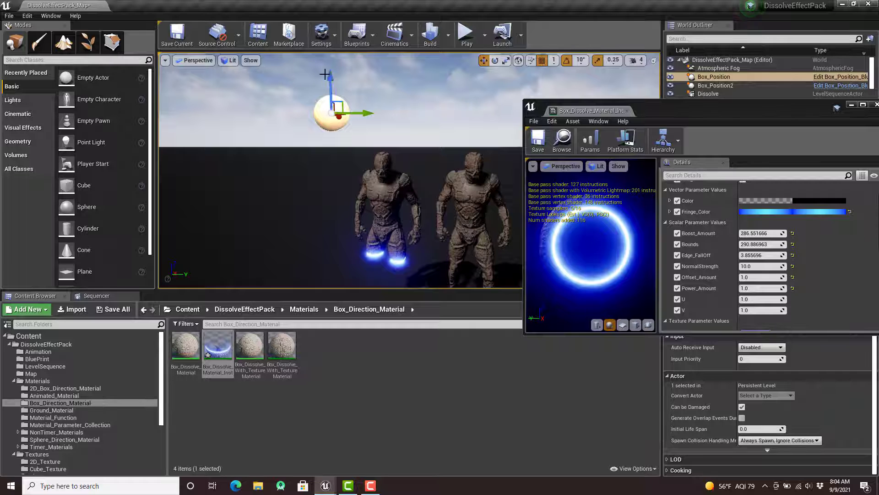
pyautogui.moveTo(325, 74)
pyautogui.mouseDown()
pyautogui.moveTo(328, 212)
pyautogui.moveTo(327, 63)
pyautogui.mouseUp()
pyautogui.moveTo(377, 106); pyautogui.dragTo(494, 123)
pyautogui.scroll(-4, 445, 106)
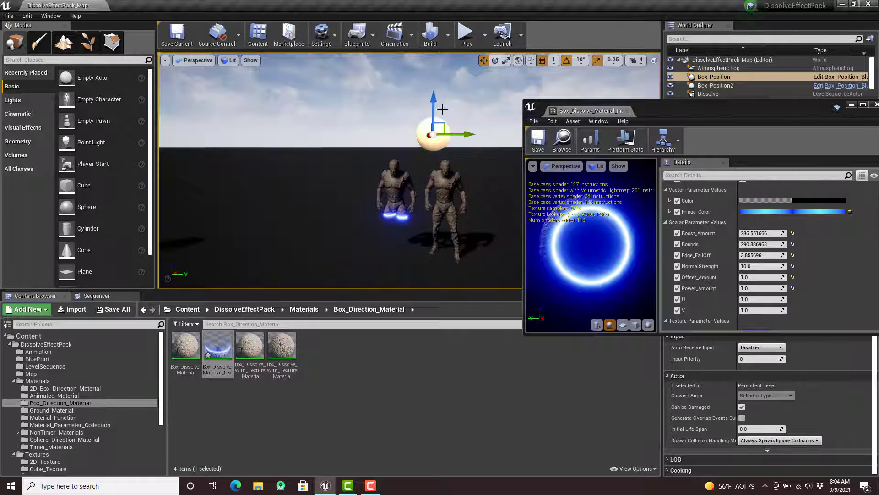
pyautogui.moveTo(429, 110); pyautogui.dragTo(426, 177)
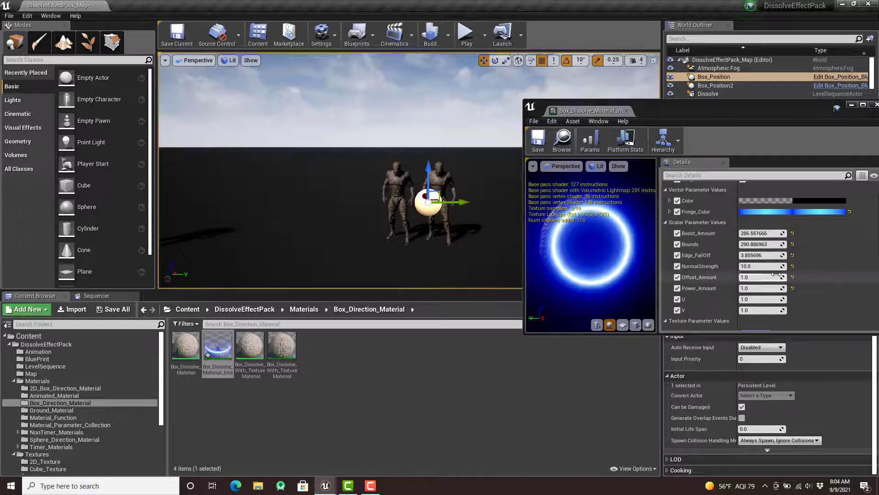
# Step: Set Bounds to about 118.1 on the box dissolve instance and move the Box_Position sphere over and above the dissolving mannequin
pyautogui.moveTo(761, 244)
pyautogui.mouseDown()
pyautogui.moveTo(792, 244)
pyautogui.moveTo(748, 244)
pyautogui.moveTo(766, 244)
pyautogui.mouseUp()
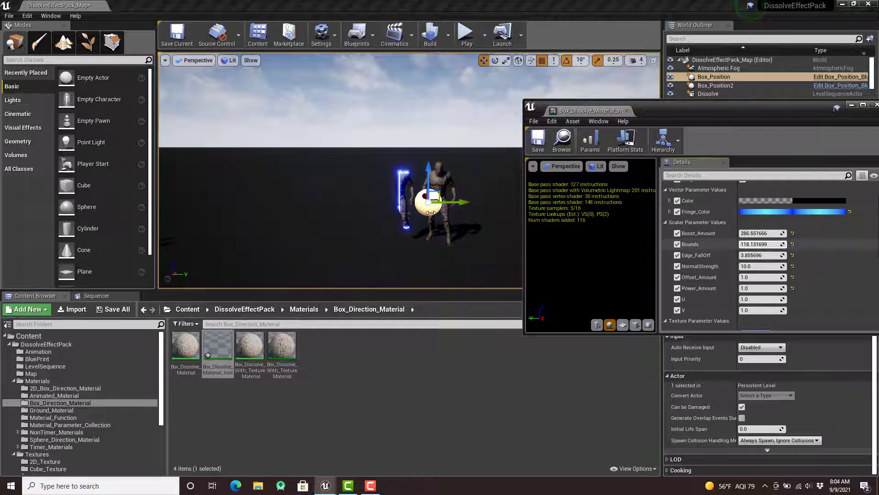
pyautogui.scroll(2, 437, 216)
pyautogui.moveTo(468, 209); pyautogui.dragTo(426, 214)
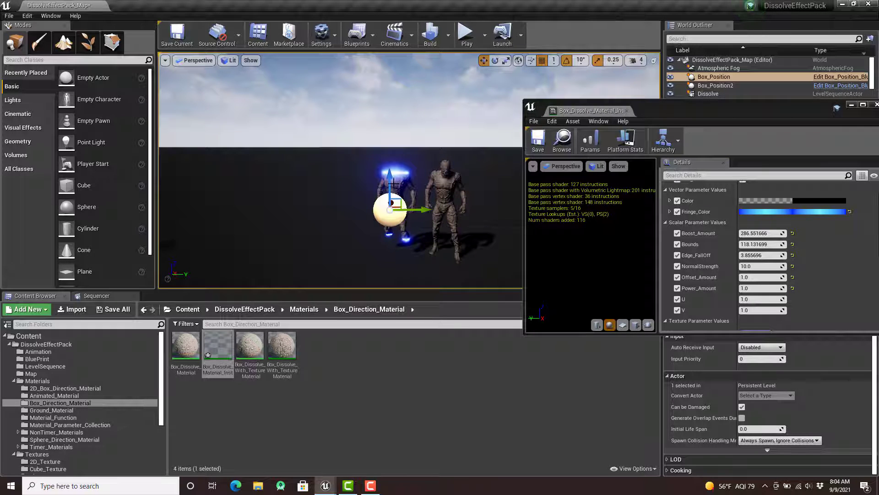
pyautogui.moveTo(393, 183); pyautogui.dragTo(399, 91)
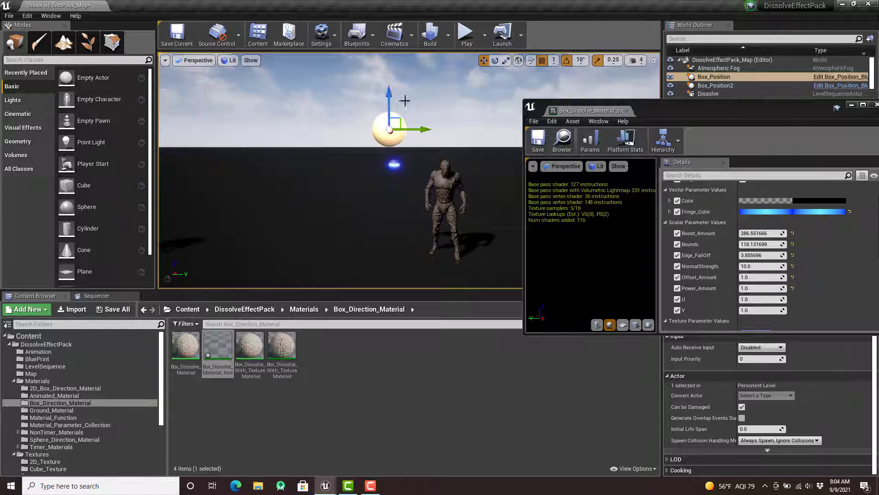
# Step: Raise Bounds to about 720.2 on the box dissolve instance and close its editor
pyautogui.click(764, 244)
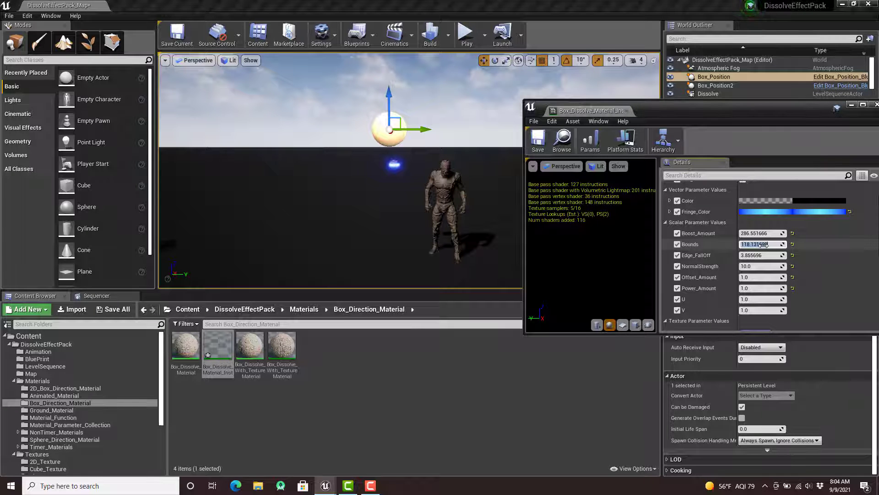
pyautogui.moveTo(766, 244); pyautogui.dragTo(833, 245)
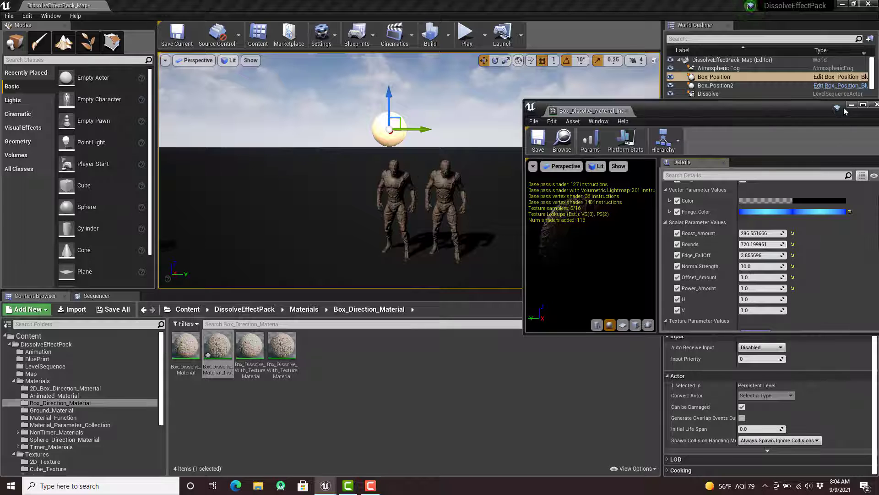
pyautogui.moveTo(779, 109); pyautogui.dragTo(704, 108)
pyautogui.click(801, 104)
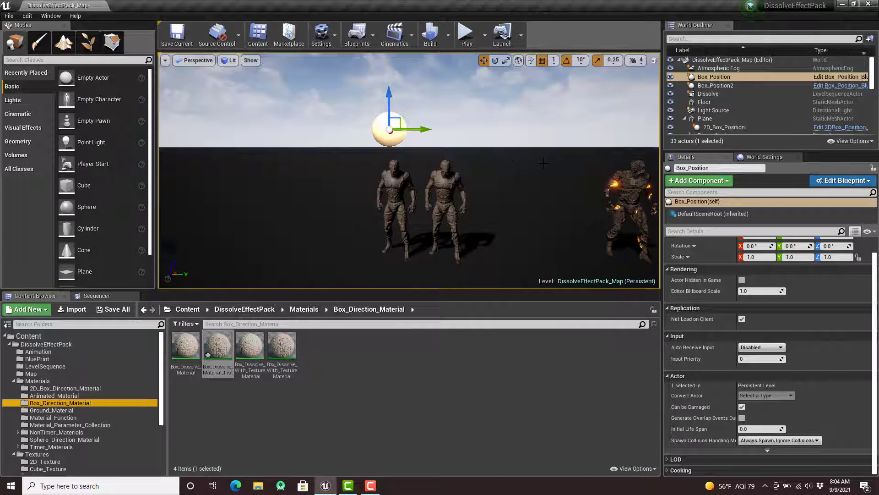
# Step: Select SK_Mannequin9, play the level to view the animated dissolve effects, and stop the play session
pyautogui.moveTo(543, 163); pyautogui.dragTo(647, 174, button='middle')
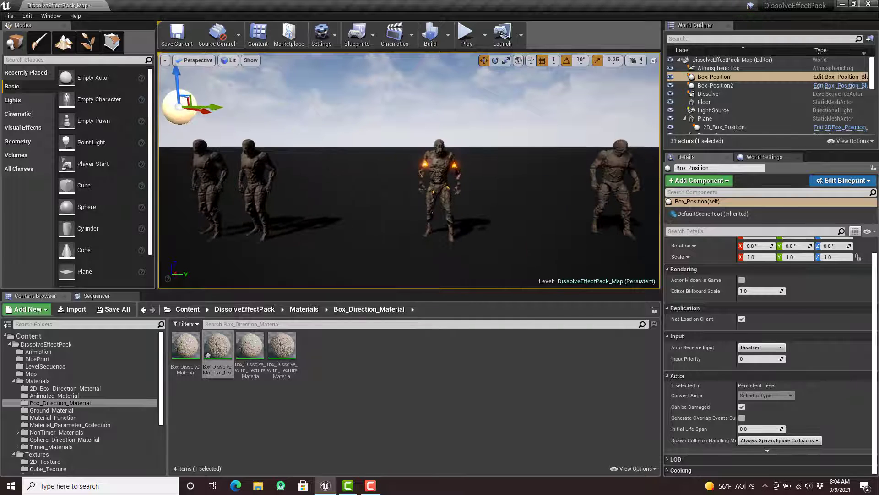
pyautogui.click(433, 213)
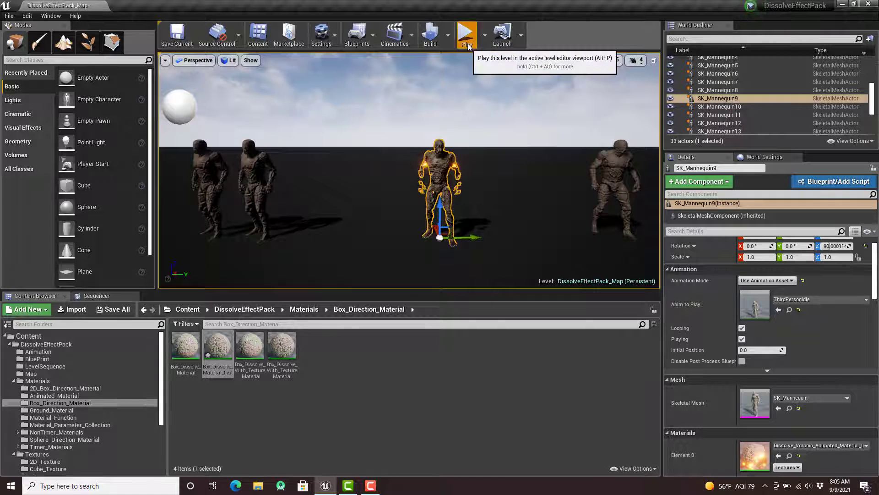
pyautogui.click(467, 44)
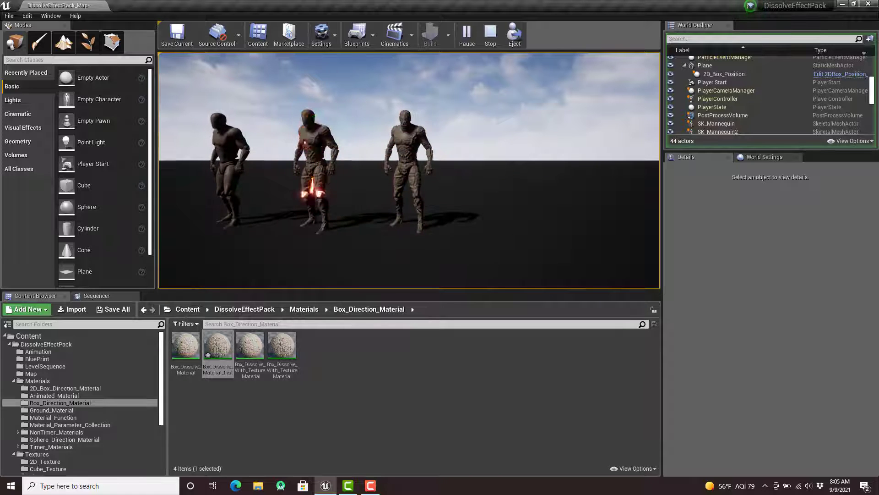
pyautogui.press('Escape')
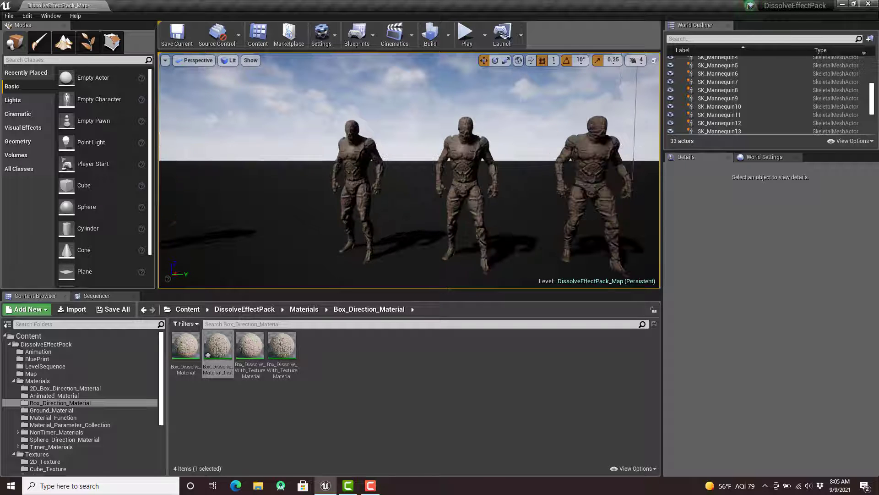
# Step: Select SK_Mannequin2 and locate its Element 0 material, Dissolve_SimpleNoise_Time_Material_Inst, among the project's assets
pyautogui.click(274, 206)
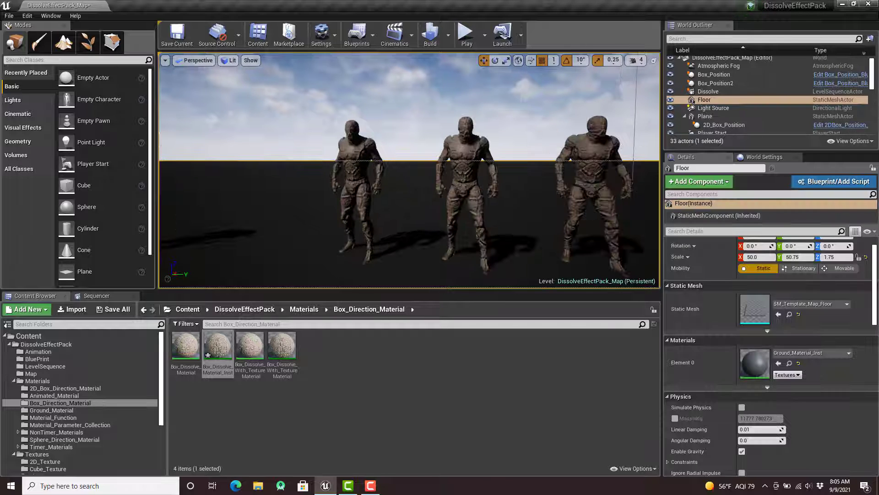
pyautogui.click(353, 192)
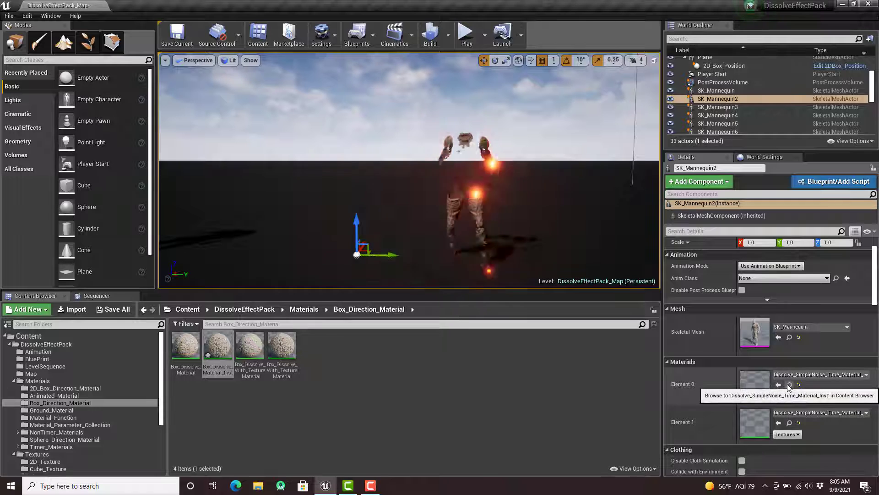
pyautogui.click(789, 384)
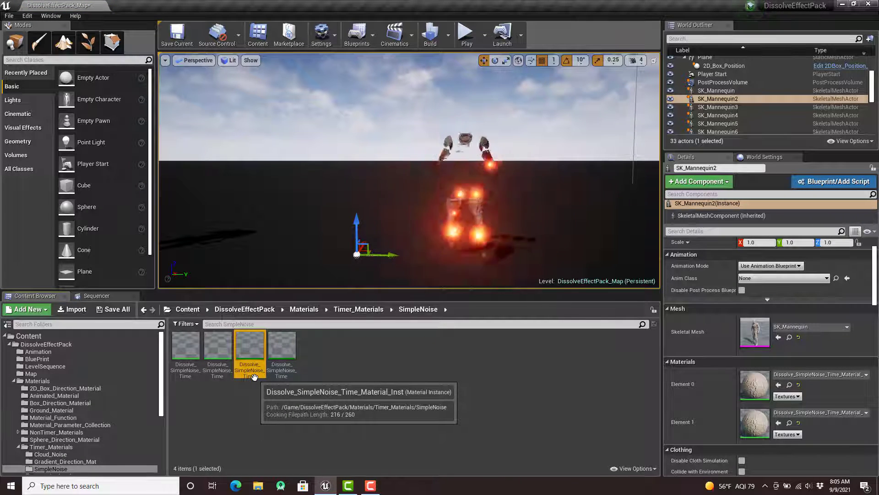
# Step: Expand NonTimer_Materials and look through its Cloud_Noise and SimpleNoise folders
pyautogui.scroll(-2, 59, 437)
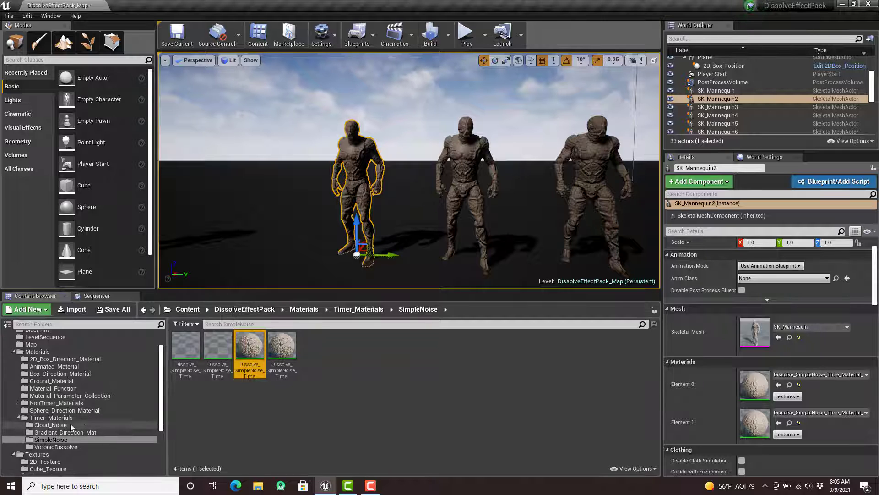
pyautogui.click(18, 403)
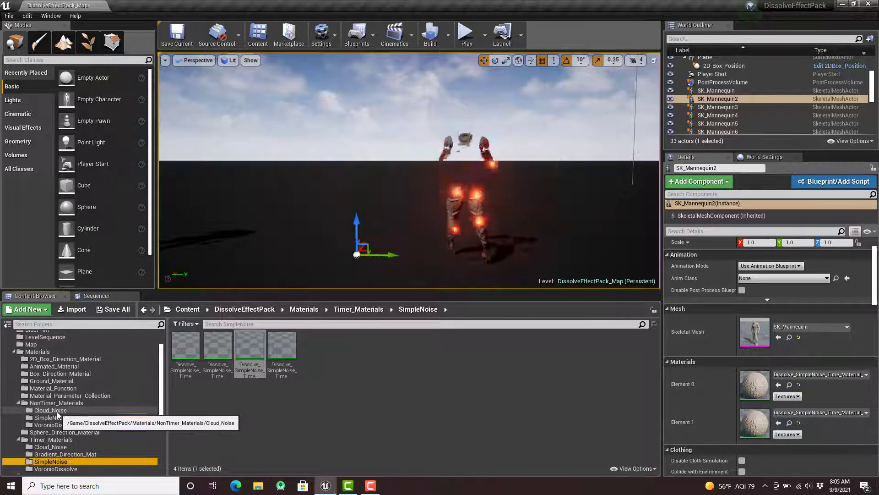
pyautogui.click(51, 410)
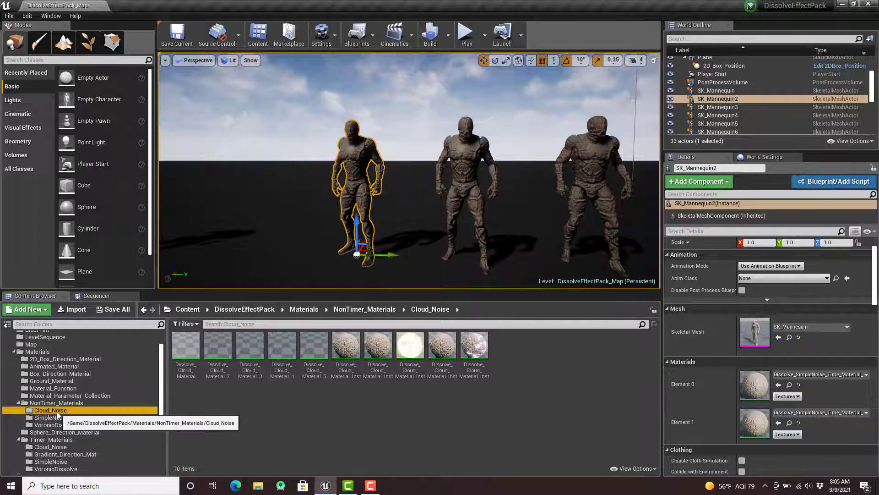
pyautogui.click(59, 418)
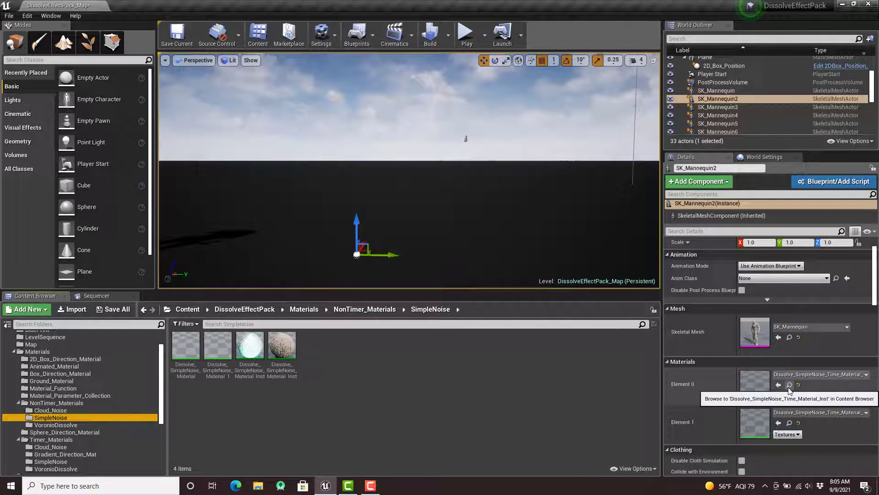
# Step: Open Dissolve_SimpleNoise_Time_Material_Inst from SK_Mannequin2's Element 0 and review its texture, scalar and color parameters
pyautogui.click(789, 384)
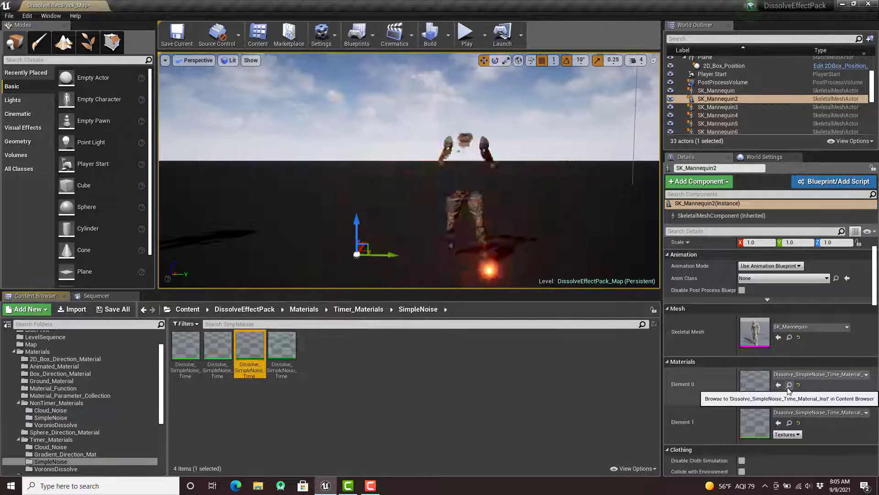
pyautogui.doubleClick(250, 353)
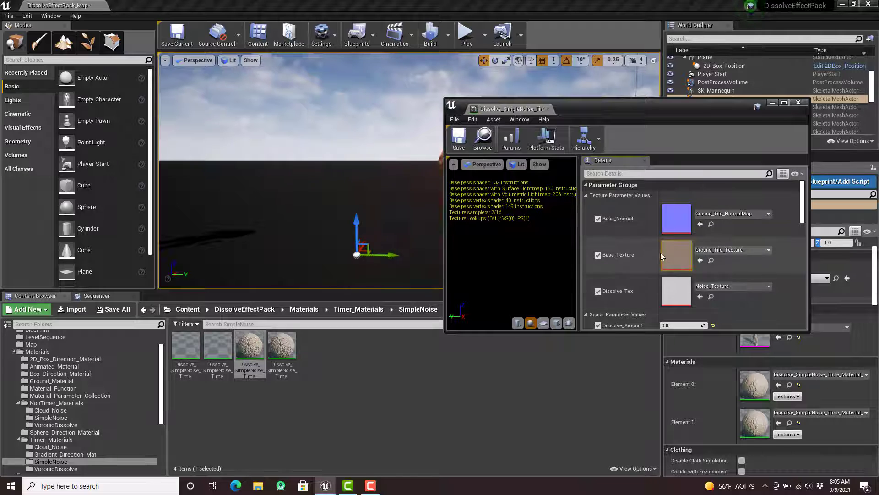
pyautogui.scroll(-3, 680, 290)
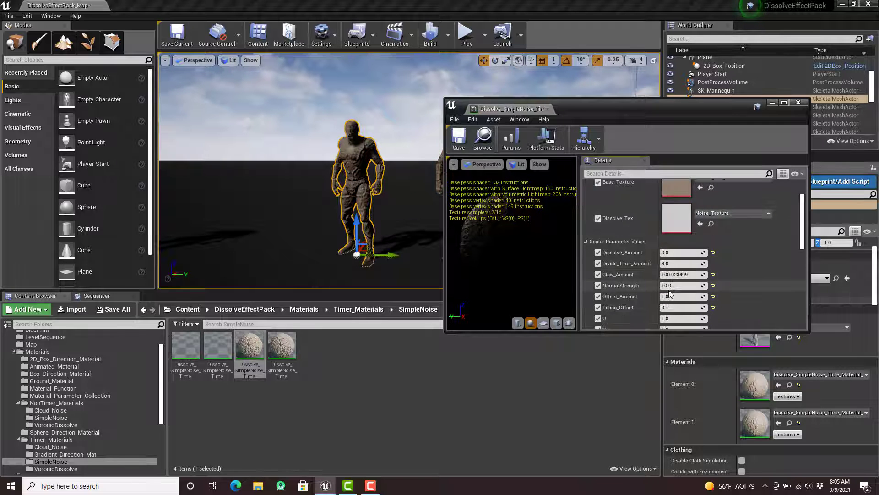
pyautogui.scroll(-2, 669, 293)
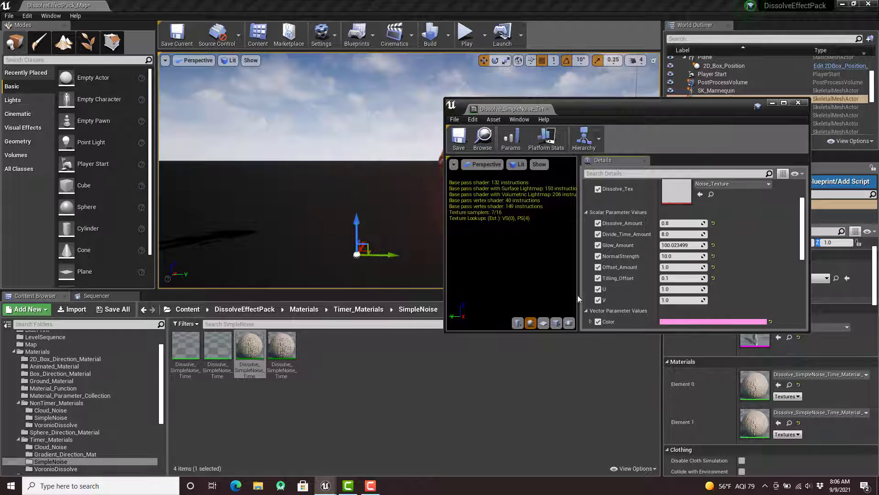
pyautogui.scroll(-2, 640, 296)
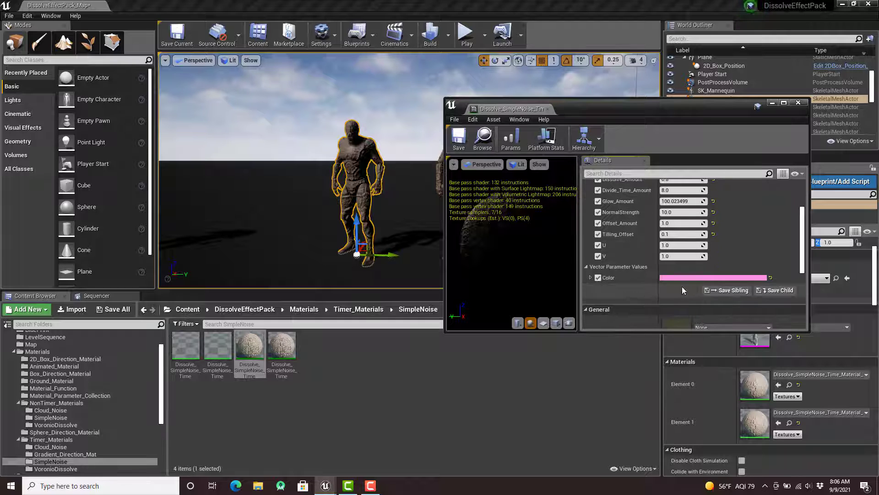
pyautogui.scroll(2, 650, 270)
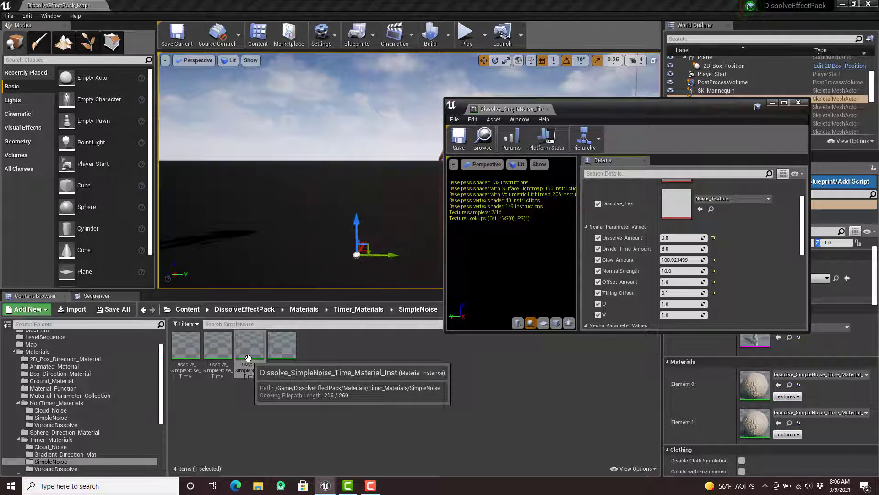
# Step: Open Dissolve_SimpleNoise_Time_Material full screen and disconnect the Abs node from the Multiply node fed by Dissolve_Amount
pyautogui.click(189, 353)
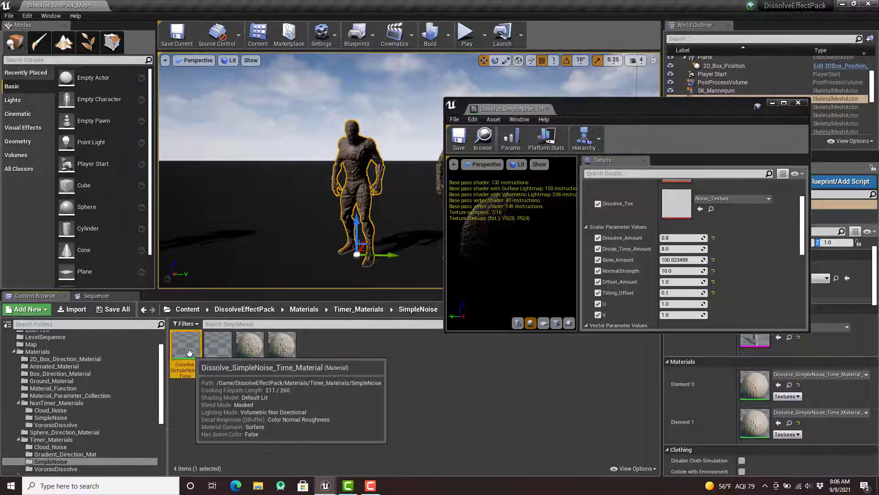
pyautogui.doubleClick(189, 352)
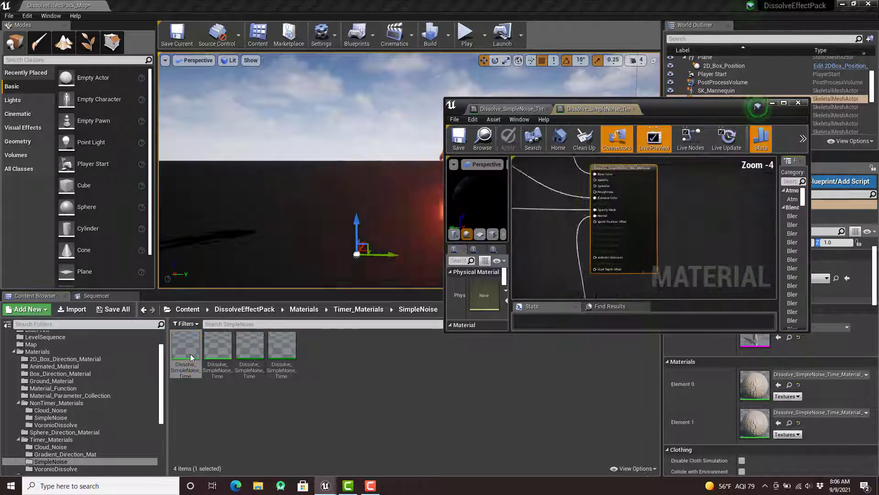
pyautogui.click(784, 103)
pyautogui.scroll(-2, 390, 156)
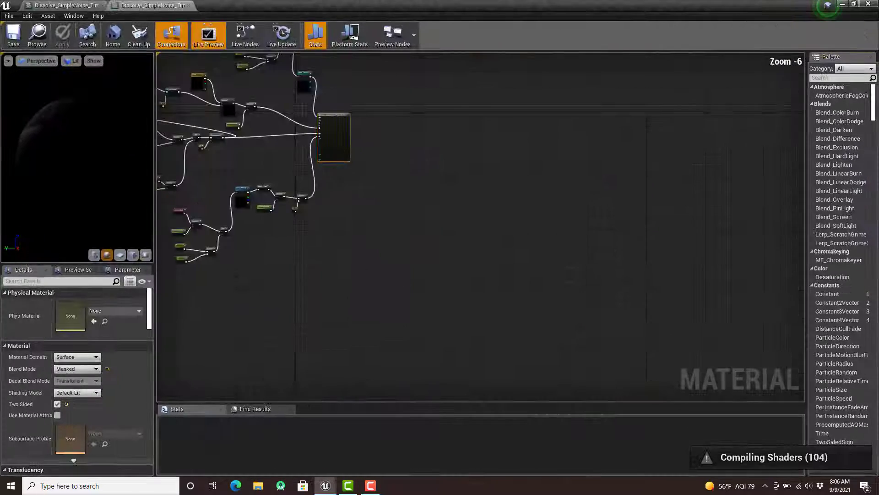
pyautogui.moveTo(296, 175); pyautogui.dragTo(623, 204, button='right')
pyautogui.scroll(7, 443, 194)
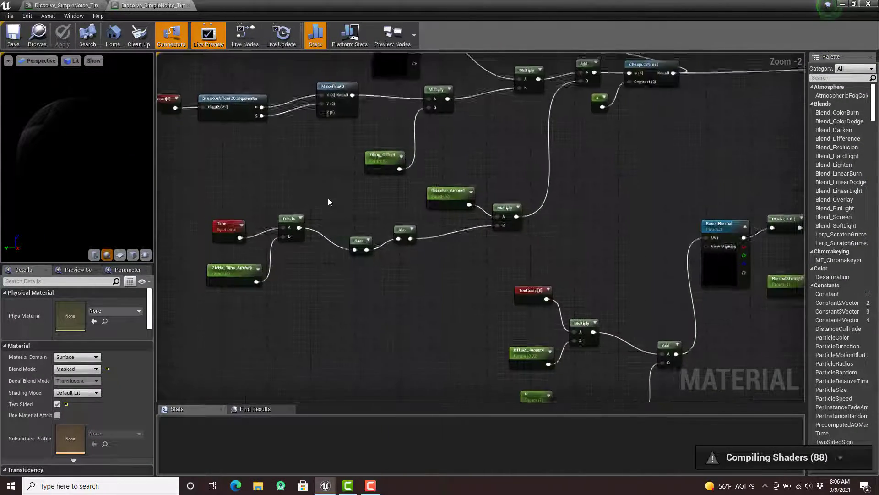
pyautogui.moveTo(448, 206); pyautogui.dragTo(408, 226, button='right')
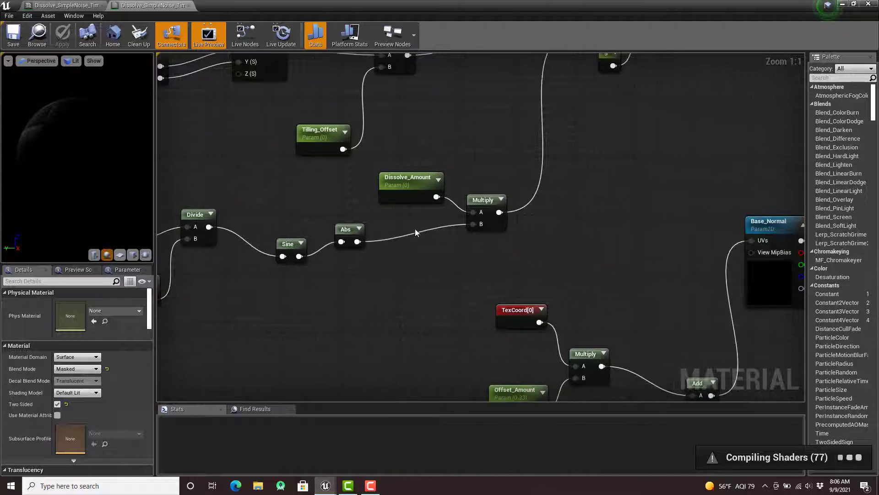
pyautogui.keyDown('alt'); pyautogui.click(417, 233); pyautogui.keyUp('alt')
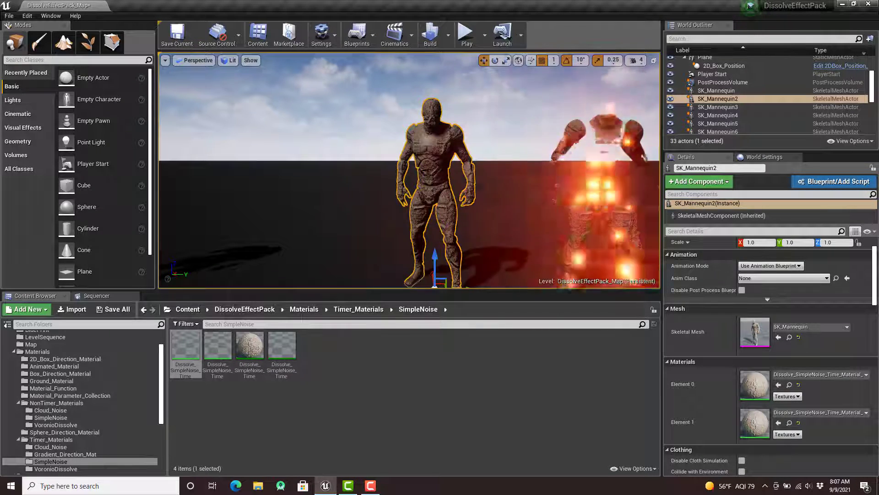
# Step: Open the Dissolve_SimpleNoise_Time material instance in a floating window beside SK_Mannequin2 and bring its scalar parameters into view
pyautogui.click(247, 351)
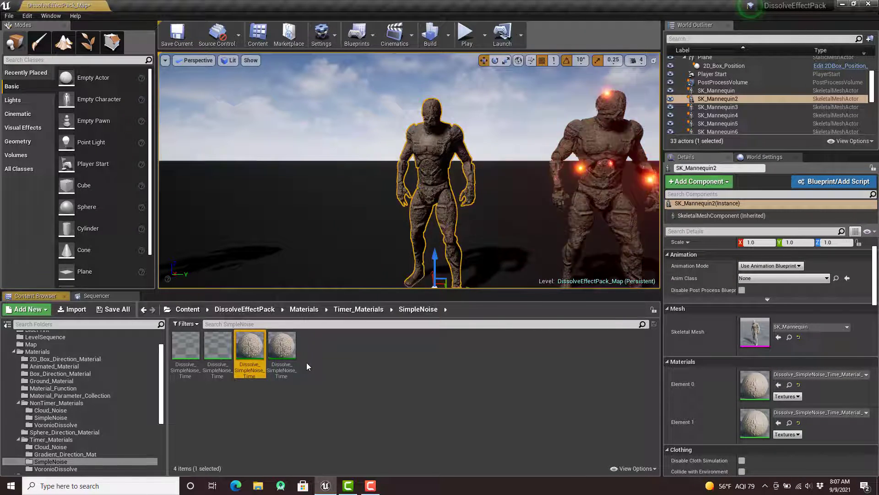
pyautogui.doubleClick(245, 353)
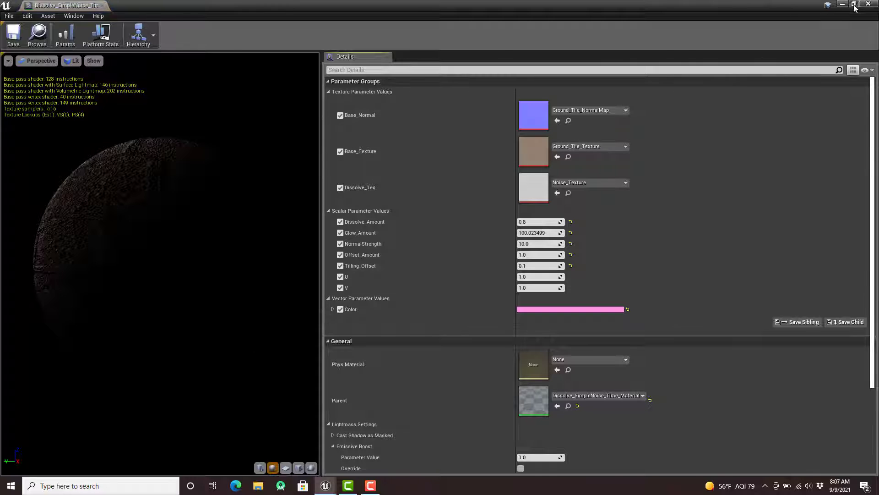
pyautogui.click(854, 7)
pyautogui.moveTo(609, 102); pyautogui.dragTo(677, 94)
pyautogui.scroll(-3, 725, 248)
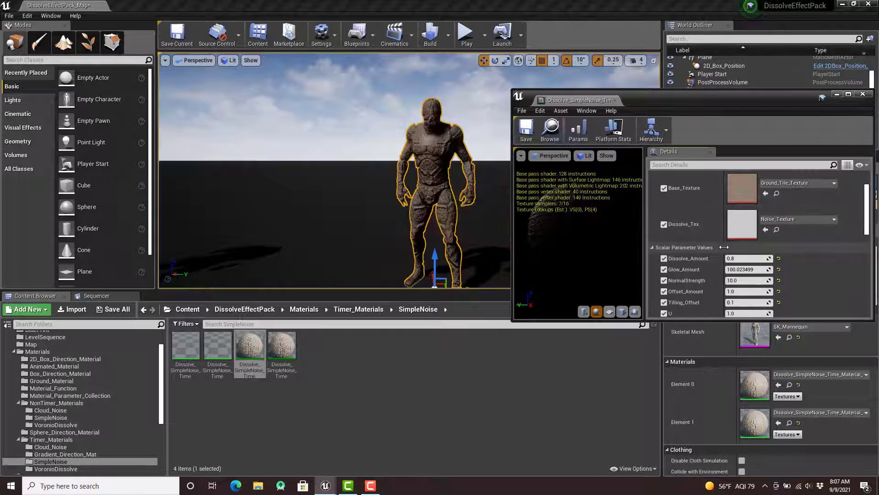
pyautogui.scroll(-1, 733, 244)
# Step: Try a Dissolve_Amount of 0, then adjust the parameter to about 0.47 so the mannequin is partly dissolved
pyautogui.moveTo(724, 244)
pyautogui.mouseDown()
pyautogui.moveTo(751, 243)
pyautogui.moveTo(723, 243)
pyautogui.moveTo(732, 243)
pyautogui.mouseUp()
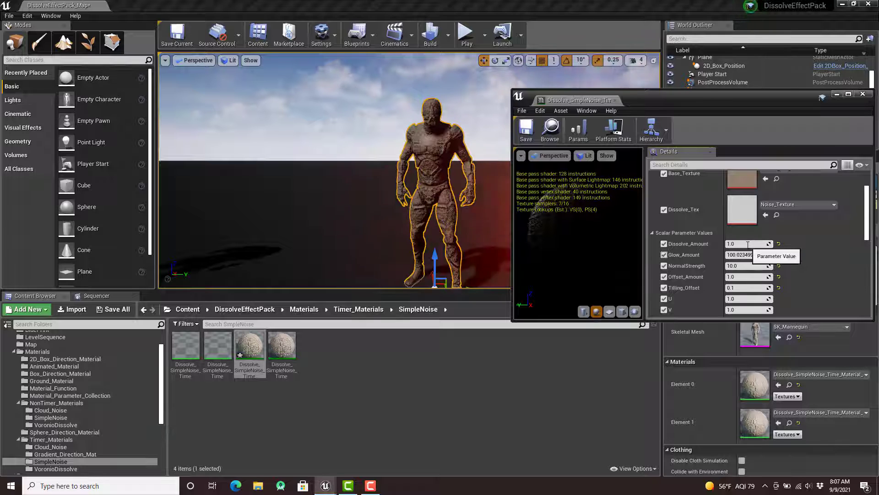
pyautogui.write('0')
pyautogui.press('Tab')
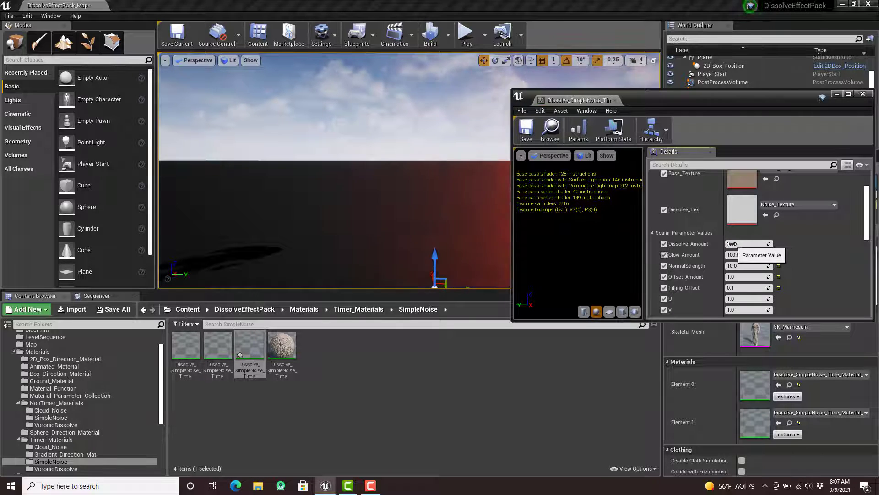
pyautogui.moveTo(733, 243)
pyautogui.mouseDown()
pyautogui.moveTo(766, 244)
pyautogui.moveTo(735, 244)
pyautogui.mouseUp()
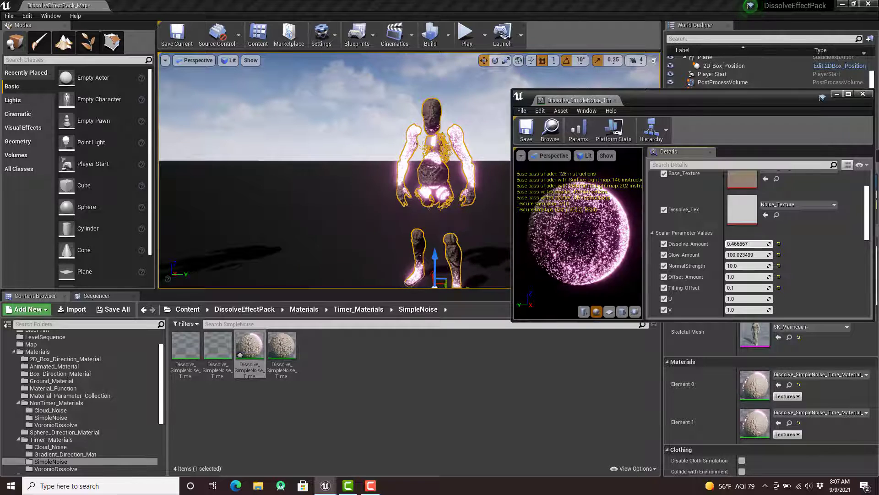
# Step: Raise the material instance's Glow_Amount to about 401.29 while watching SK_Mannequin2 up close
pyautogui.scroll(3, 396, 187)
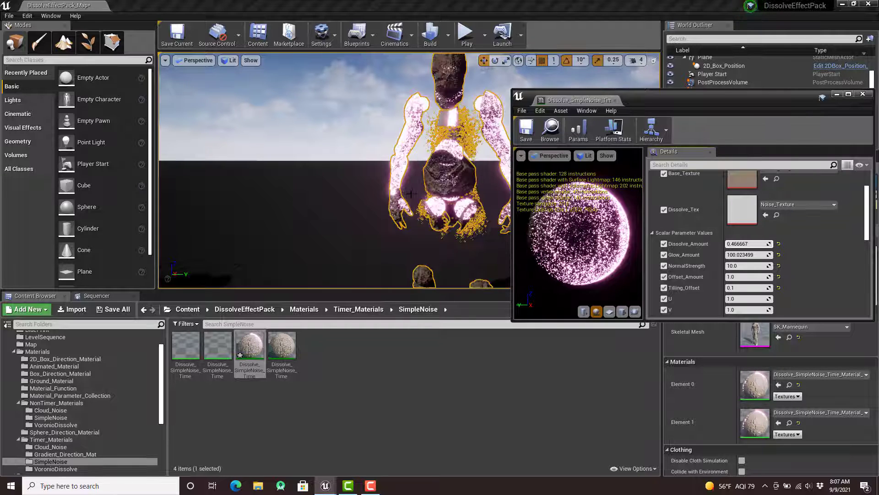
pyautogui.moveTo(397, 187); pyautogui.dragTo(417, 154, button='middle')
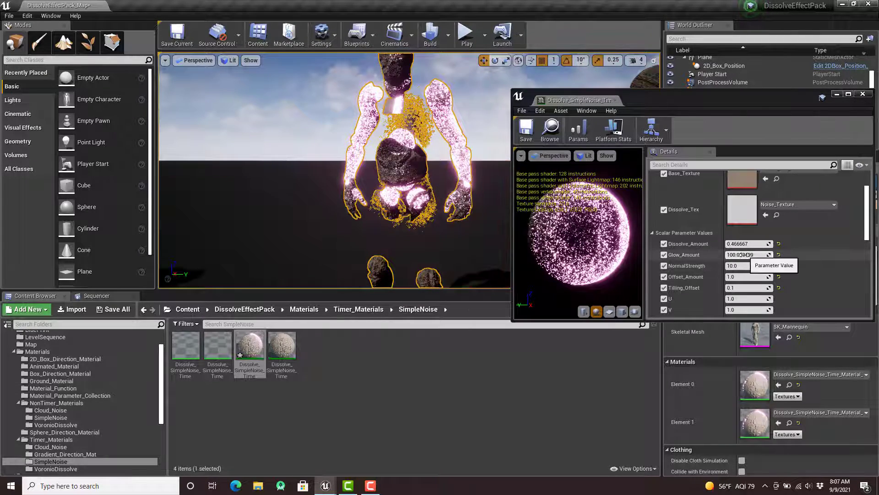
pyautogui.moveTo(755, 254)
pyautogui.mouseDown()
pyautogui.moveTo(811, 255)
pyautogui.moveTo(769, 255)
pyautogui.mouseUp()
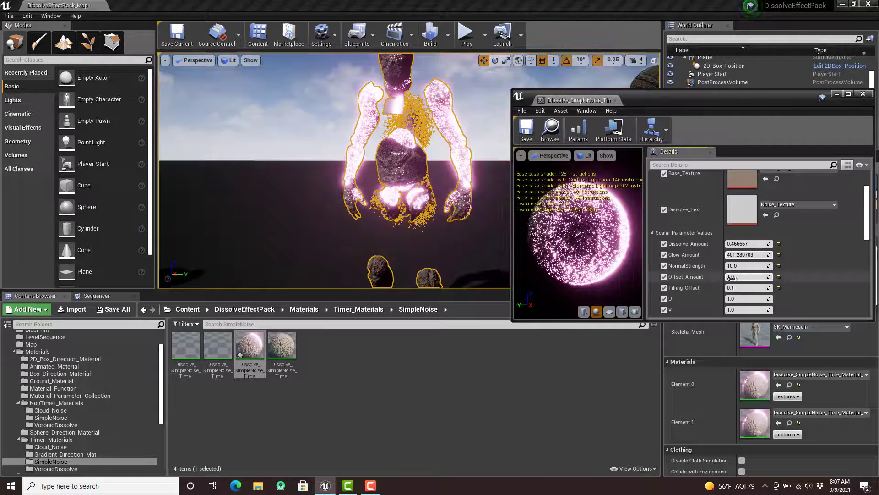
# Step: Assign Lightning_Texture from the Textures folder as the material instance's Dissolve_Tex
pyautogui.scroll(-2, 733, 275)
pyautogui.scroll(4, 778, 264)
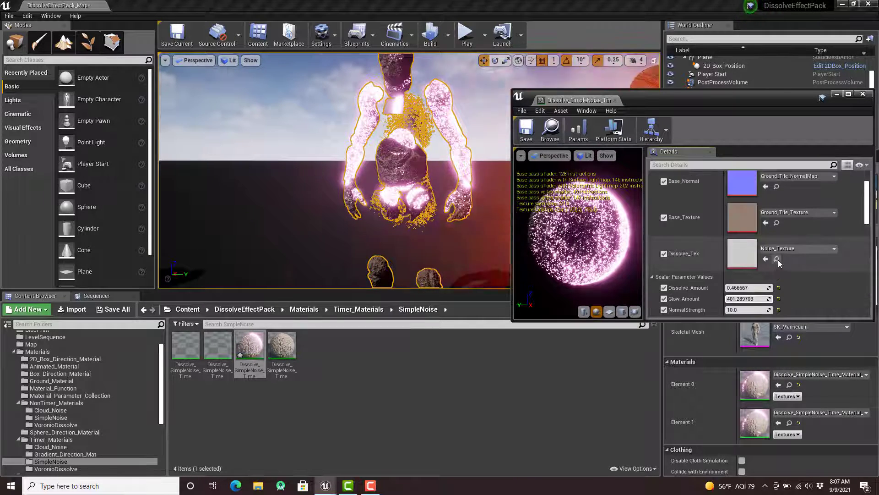
pyautogui.click(777, 259)
pyautogui.click(53, 412)
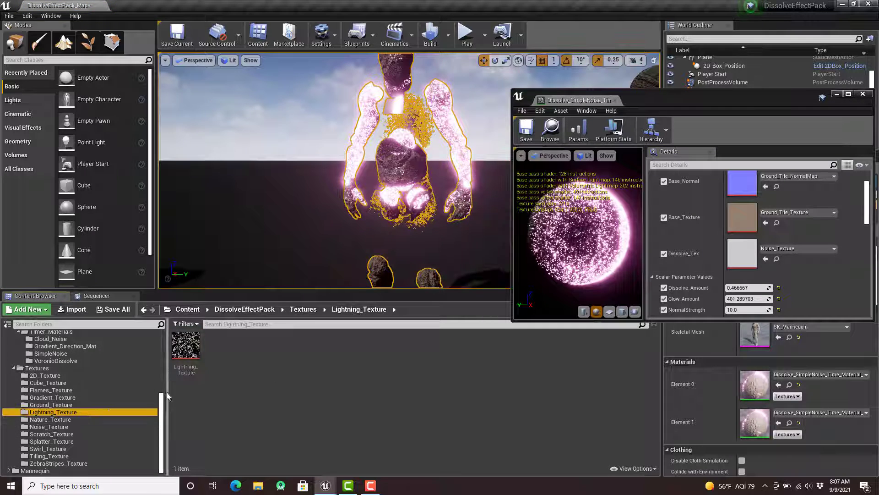
pyautogui.moveTo(190, 349); pyautogui.dragTo(731, 253)
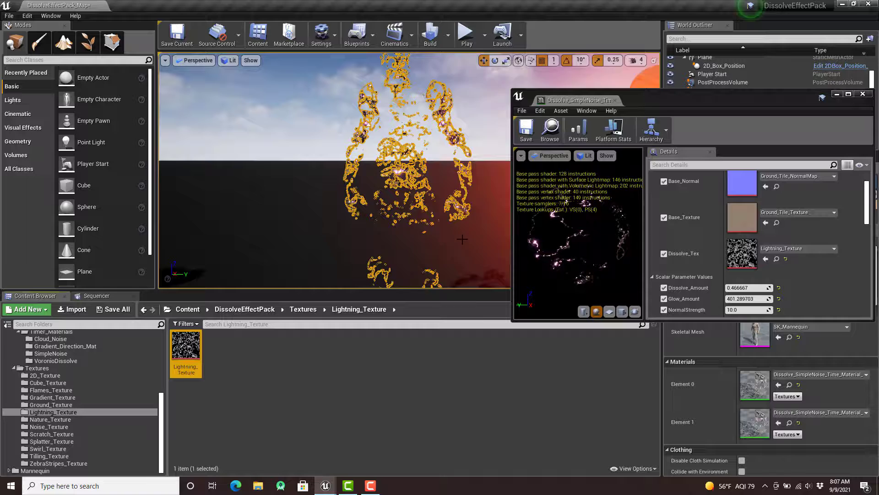
# Step: Set Dissolve_Amount to about 0.52 and close the material instance editor
pyautogui.moveTo(750, 288); pyautogui.dragTo(778, 288)
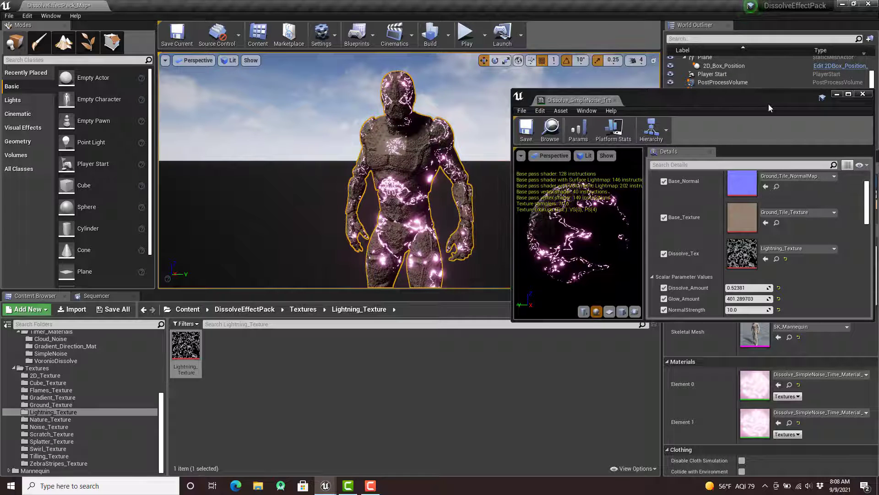
pyautogui.moveTo(768, 104); pyautogui.dragTo(690, 103)
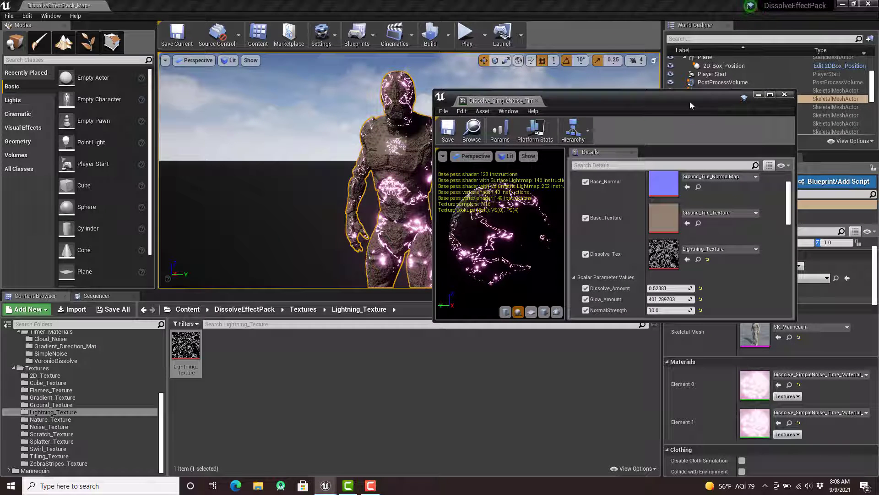
pyautogui.click(783, 95)
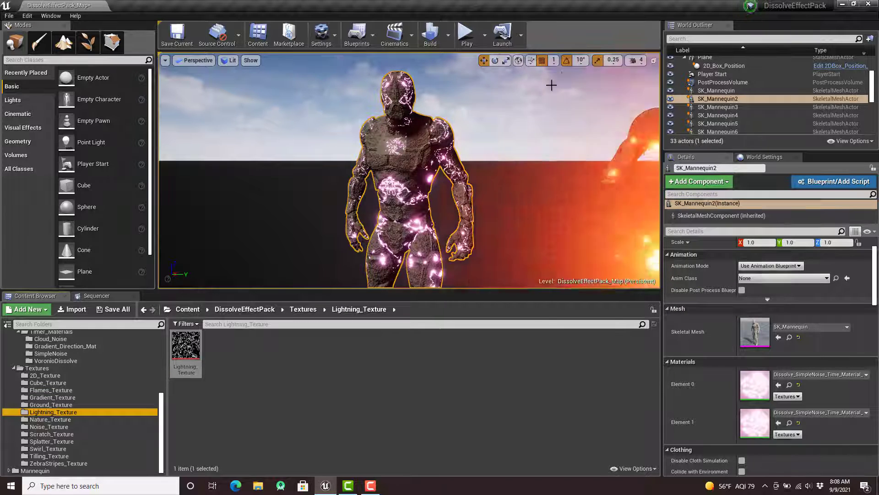
# Step: Select SK_Mannequin6 and locate its Element 0 material, Dissolve_Cloud_Time_Material_Inst_2, among the project's assets
pyautogui.scroll(-3, 551, 84)
pyautogui.scroll(1, 51, 392)
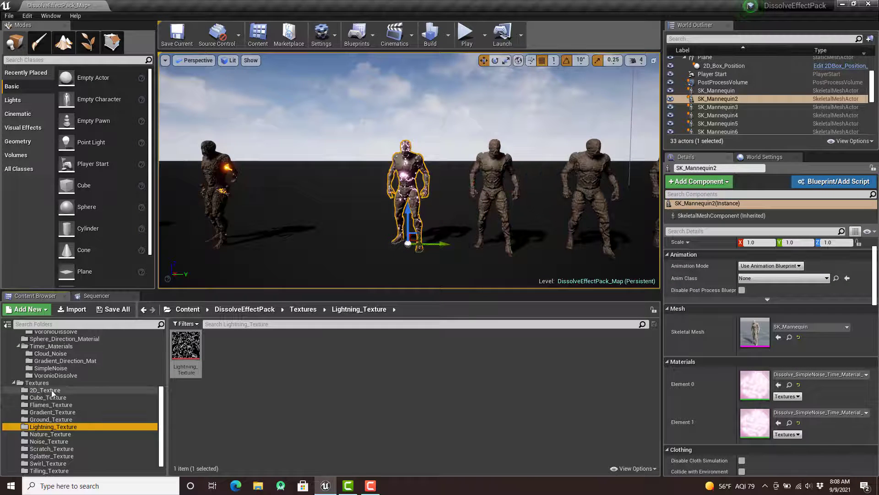
pyautogui.scroll(-6, 409, 169)
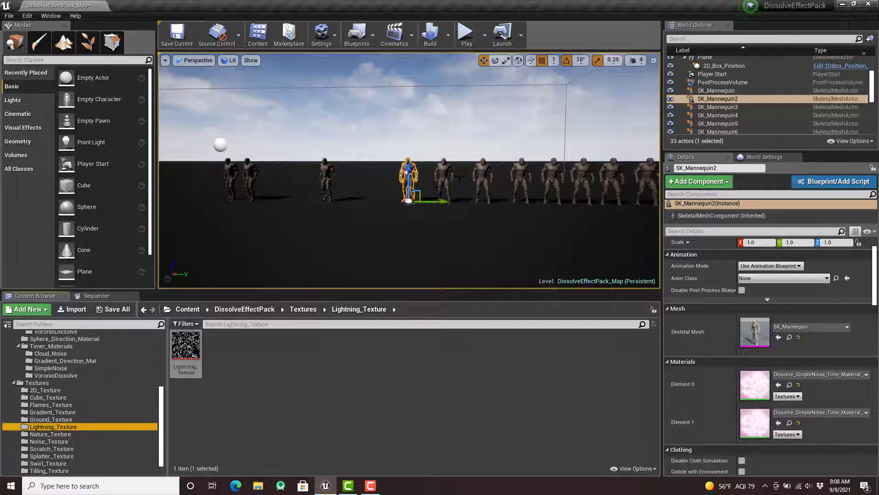
pyautogui.moveTo(478, 167); pyautogui.dragTo(565, 164, button='middle')
pyautogui.click(497, 178)
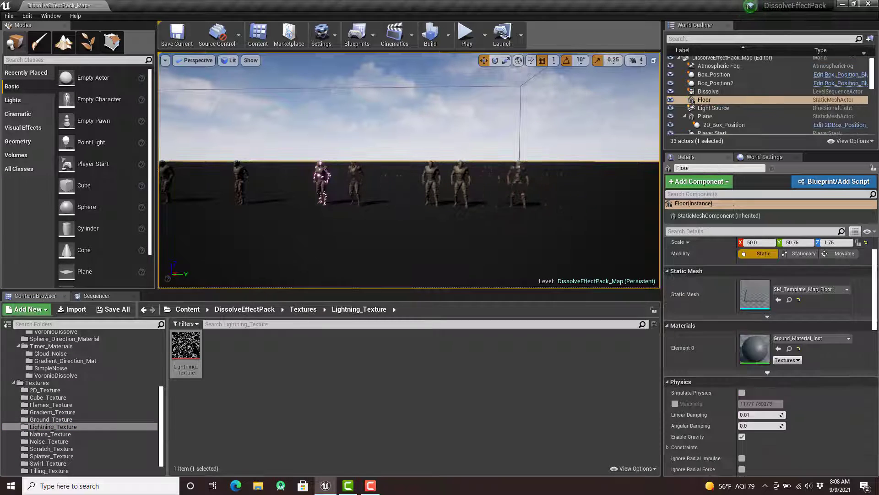
pyautogui.click(490, 183)
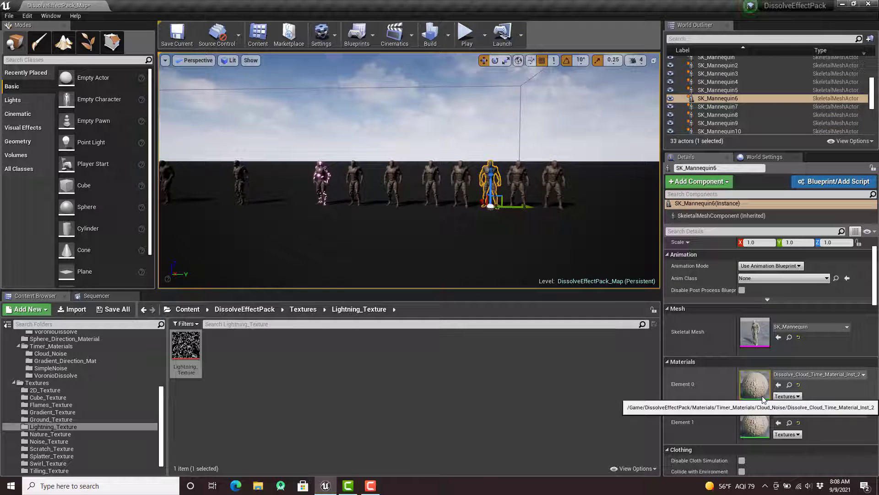
pyautogui.click(789, 384)
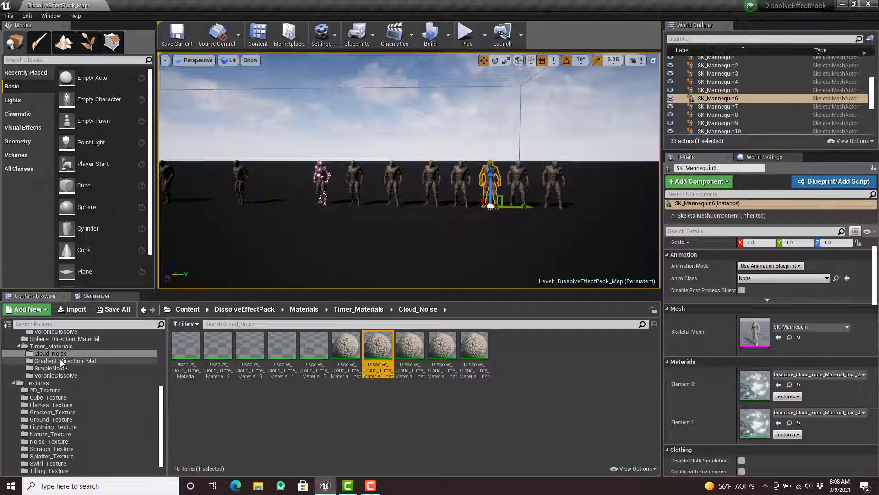
# Step: Open SK_Mannequin6's cloud dissolve material instance, review its dissolve texture, scalar and color parameters, and close it
pyautogui.scroll(5, 414, 251)
pyautogui.moveTo(414, 251); pyautogui.dragTo(330, 245, button='middle')
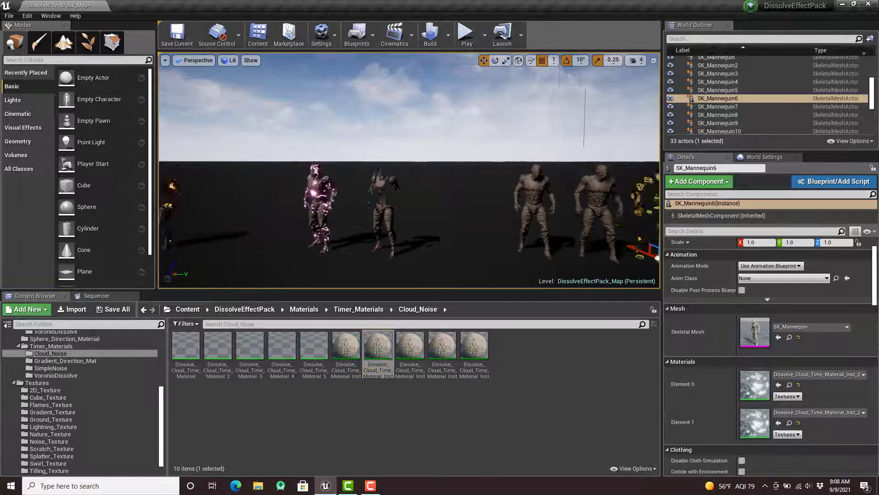
pyautogui.moveTo(489, 193); pyautogui.dragTo(572, 192, button='right')
pyautogui.scroll(4, 489, 192)
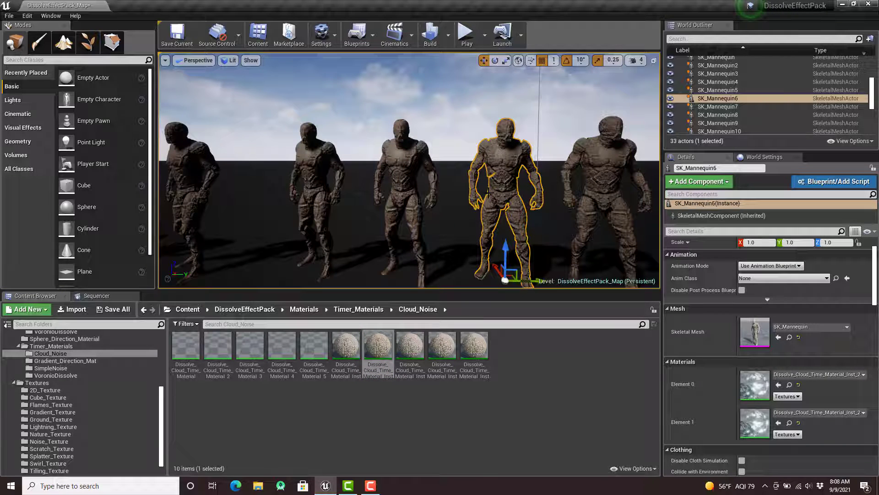
pyautogui.doubleClick(405, 358)
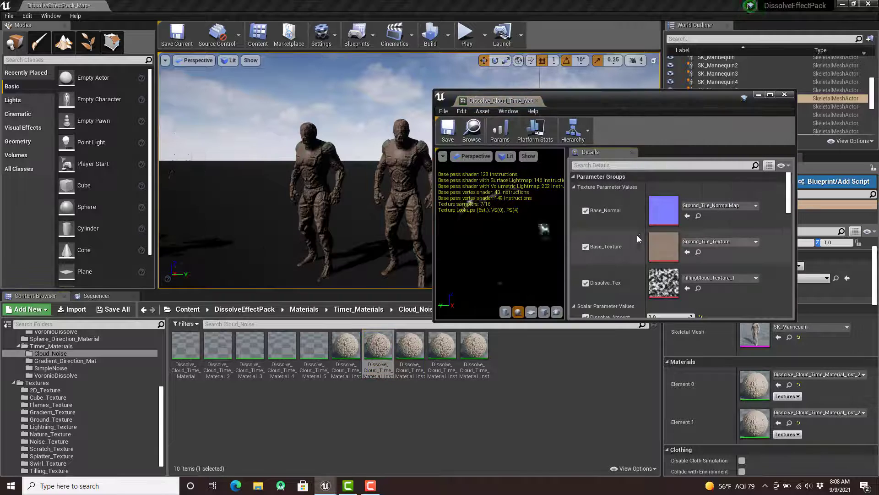
pyautogui.scroll(-2, 669, 218)
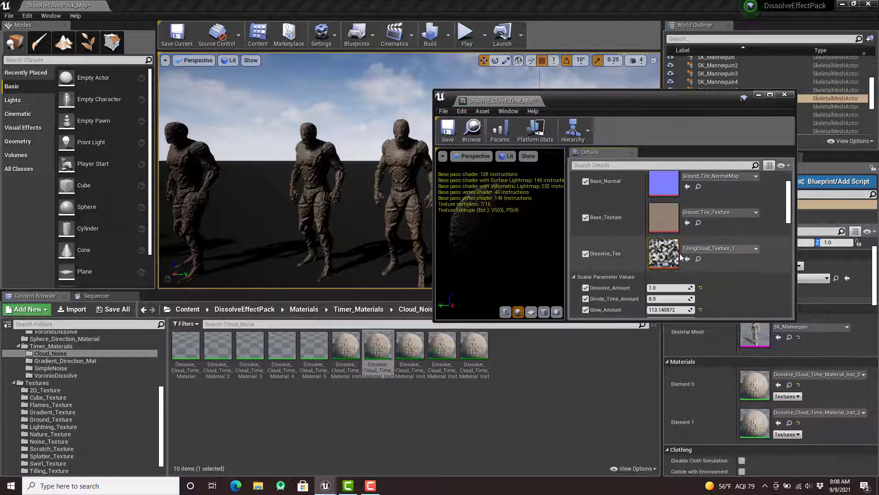
pyautogui.scroll(-3, 699, 268)
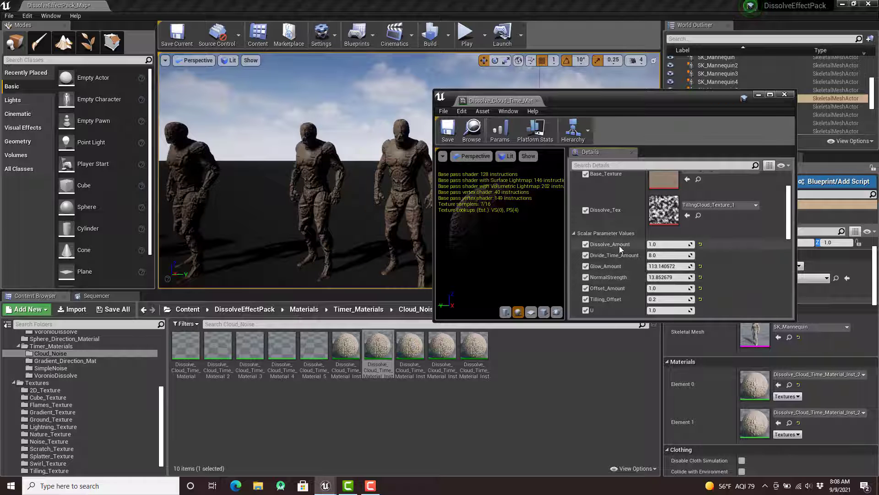
pyautogui.scroll(-2, 619, 247)
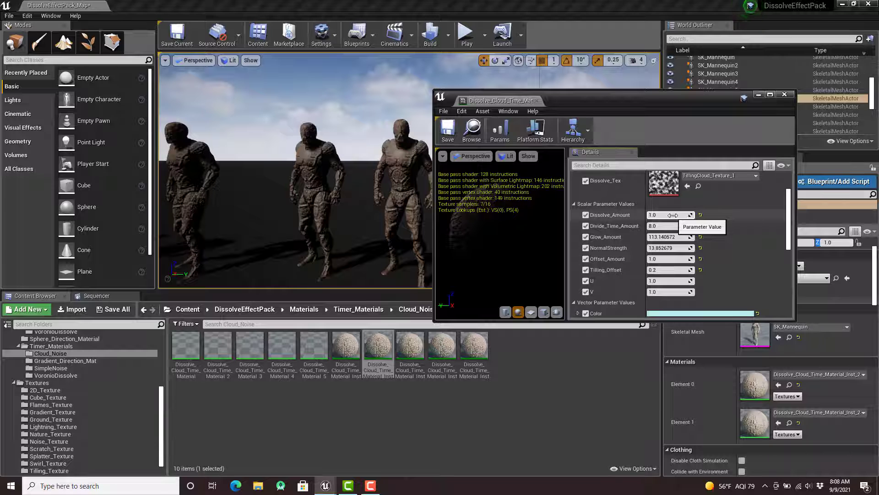
pyautogui.scroll(-3, 655, 275)
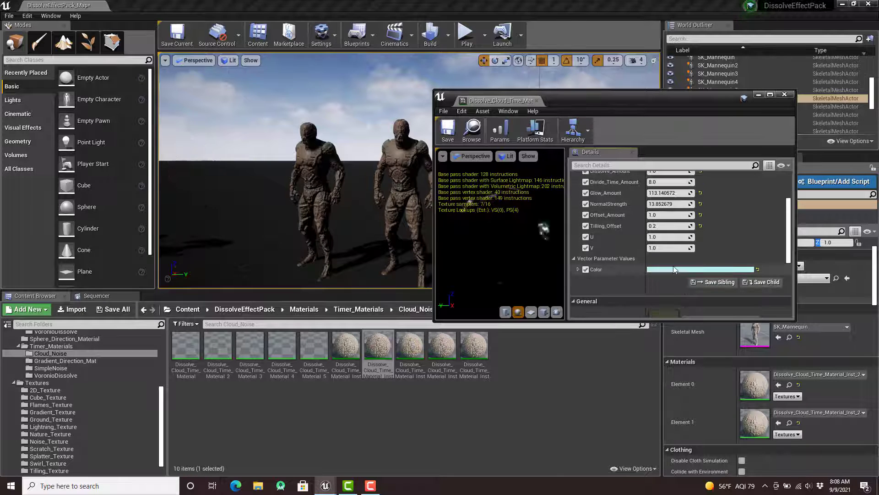
pyautogui.click(784, 94)
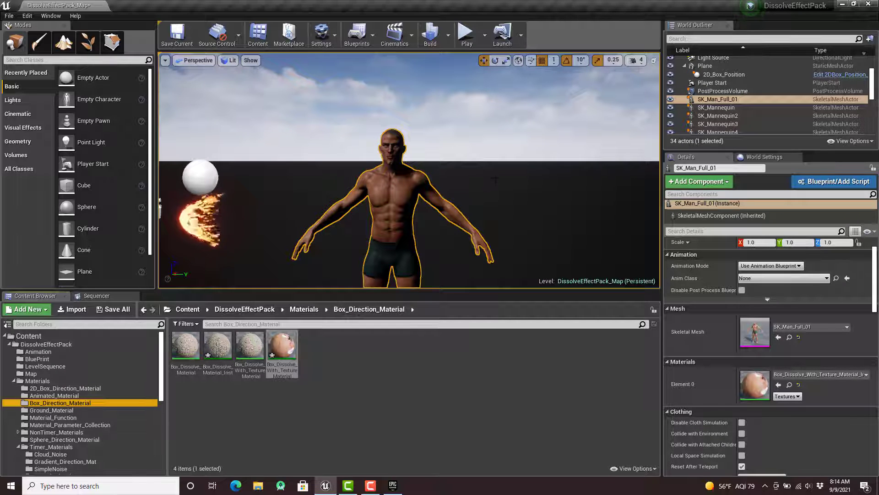
# Step: Frame SK_Man_Full_01, open its Box_Dissolve_With_Texture material instance, and review the scalar and texture parameters
pyautogui.moveTo(495, 179); pyautogui.dragTo(420, 192, button='right')
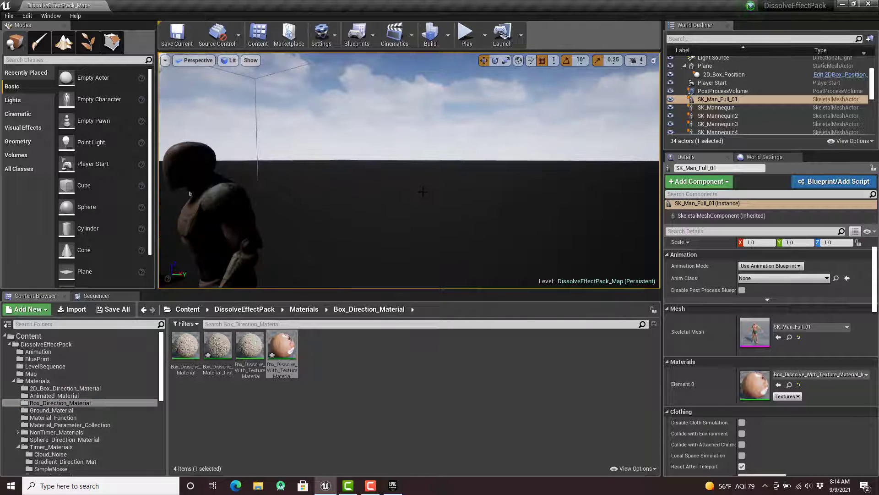
pyautogui.press('f')
pyautogui.scroll(2, 422, 192)
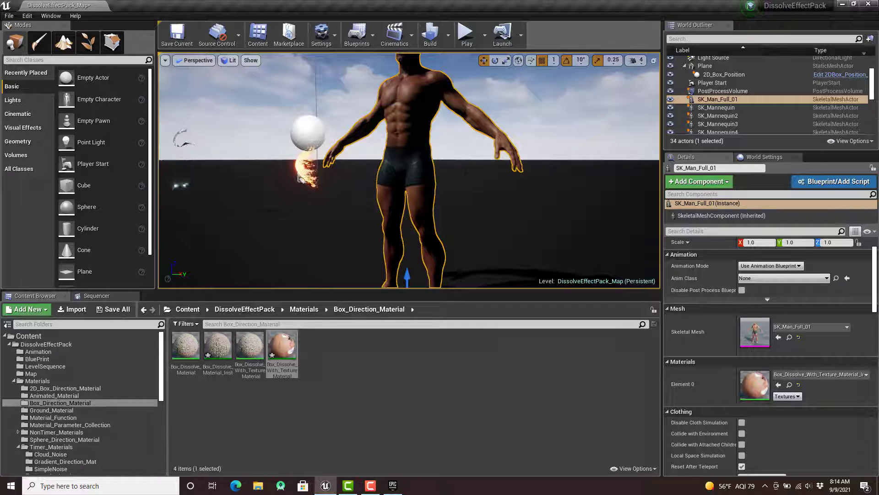
pyautogui.keyDown('alt'); pyautogui.moveTo(466, 172); pyautogui.dragTo(486, 172); pyautogui.keyUp('alt')
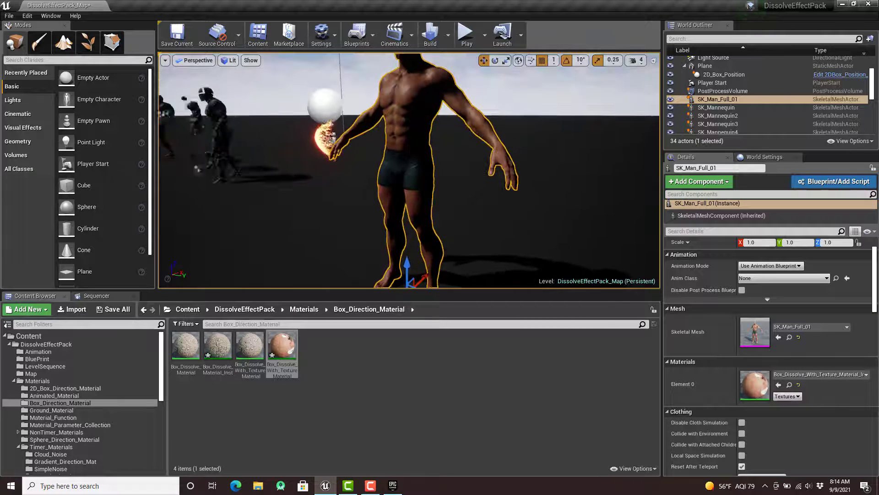
pyautogui.moveTo(481, 173); pyautogui.dragTo(481, 144, button='middle')
pyautogui.moveTo(436, 218); pyautogui.dragTo(436, 226, button='middle')
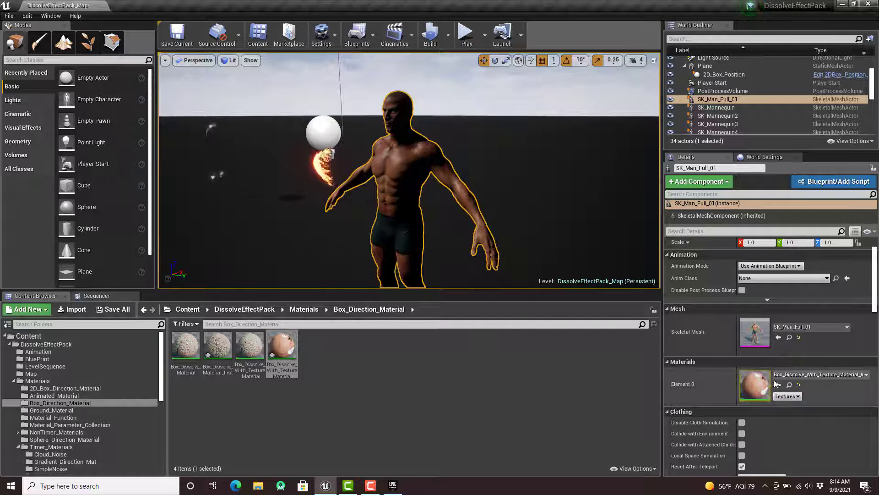
pyautogui.doubleClick(282, 348)
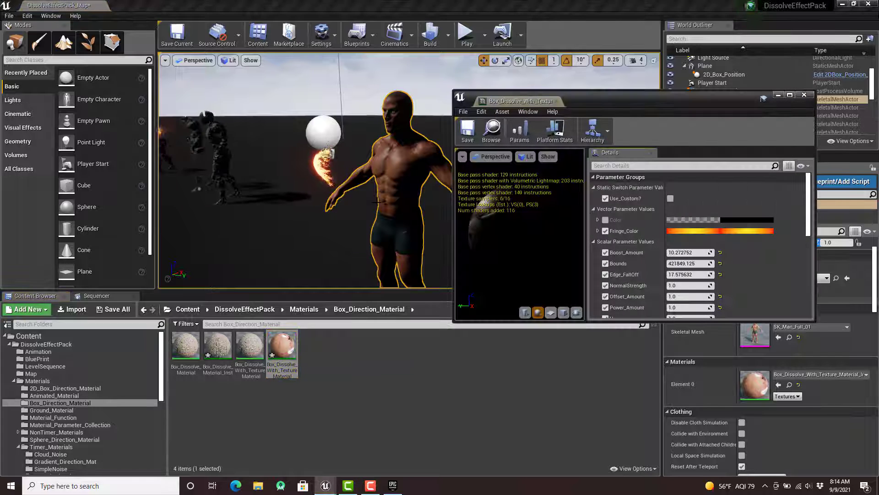
pyautogui.scroll(-5, 647, 221)
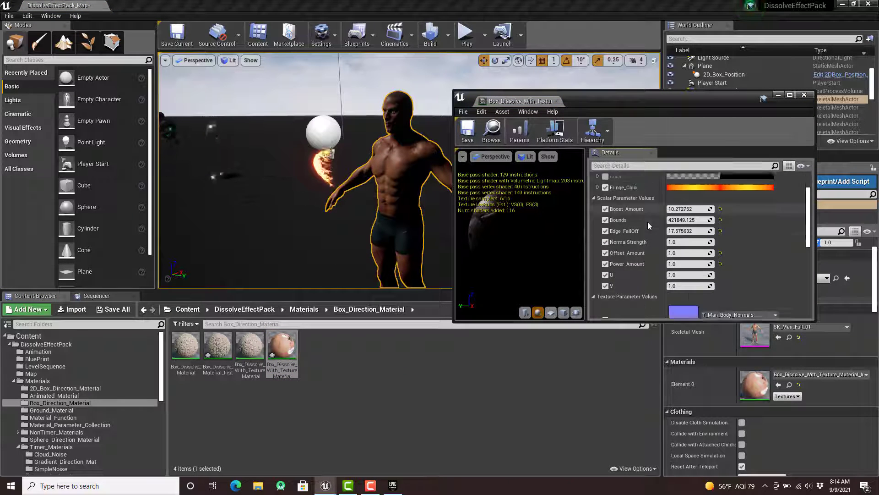
pyautogui.scroll(-2, 647, 221)
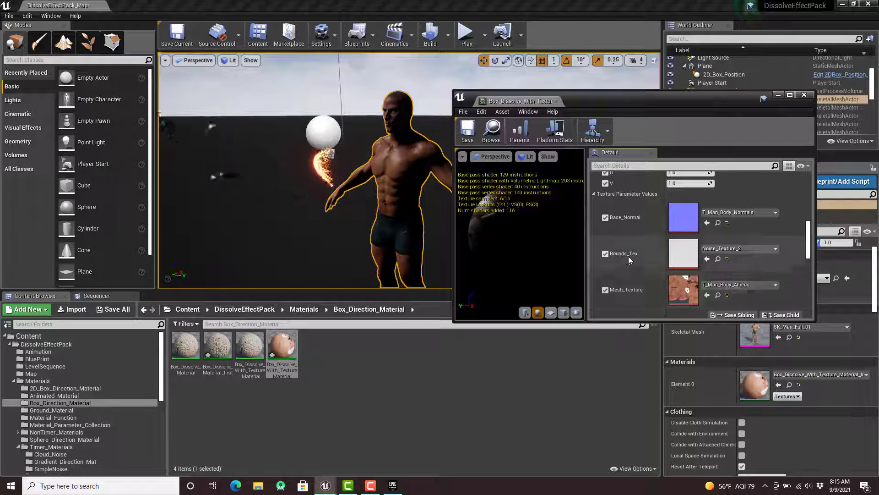
# Step: Replace the Bounds_Tex texture of the box dissolve material instance with Lightning_Texture from the project's Lightning_Texture folder
pyautogui.scroll(3, 630, 256)
pyautogui.scroll(1, 630, 257)
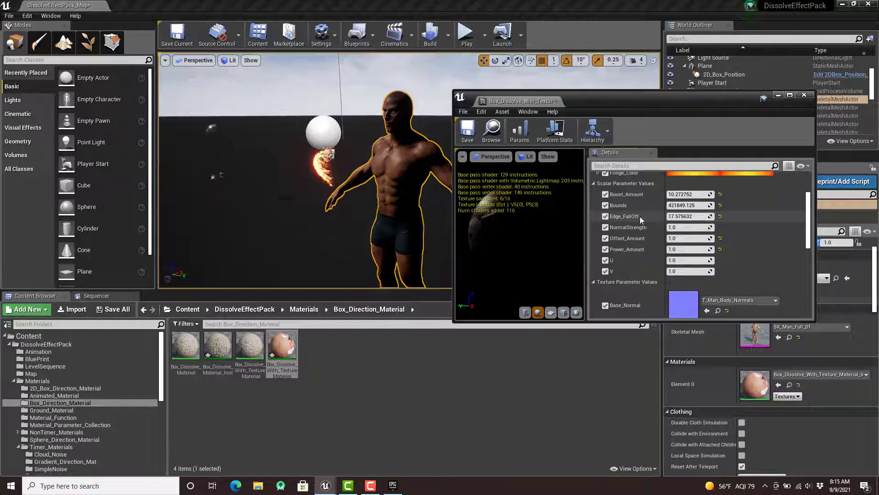
pyautogui.scroll(-4, 634, 229)
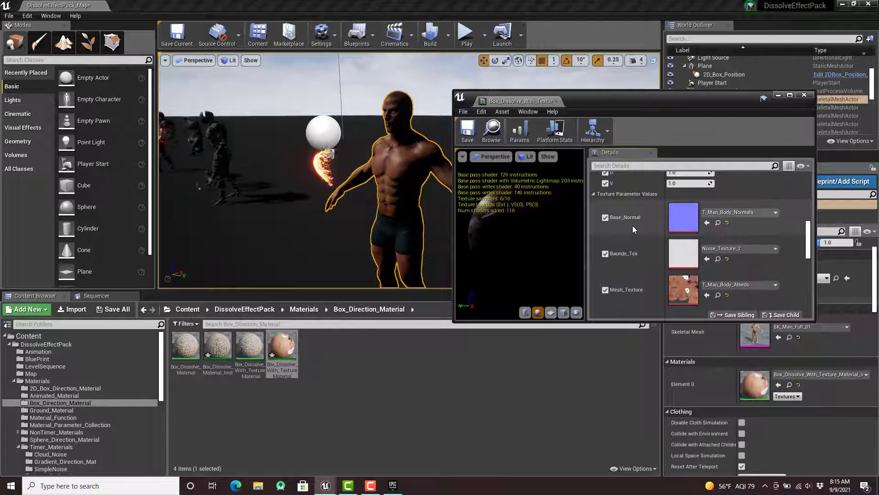
pyautogui.scroll(-1, 634, 229)
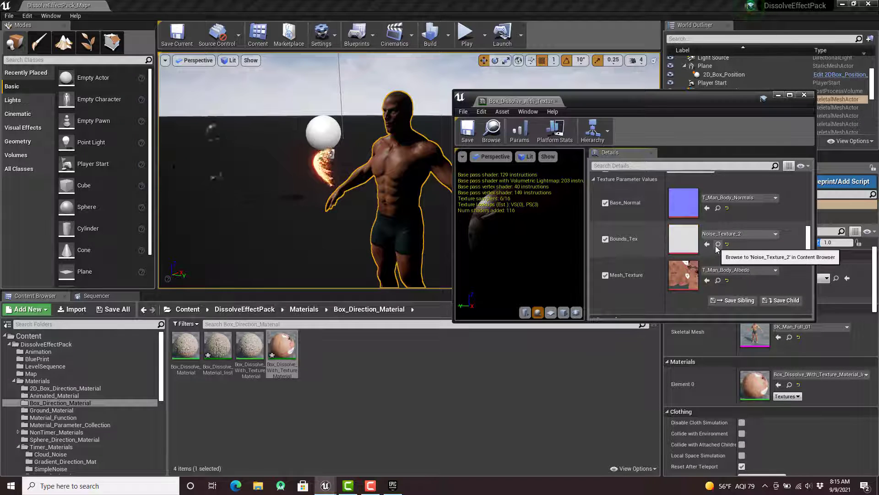
pyautogui.click(717, 244)
pyautogui.click(52, 389)
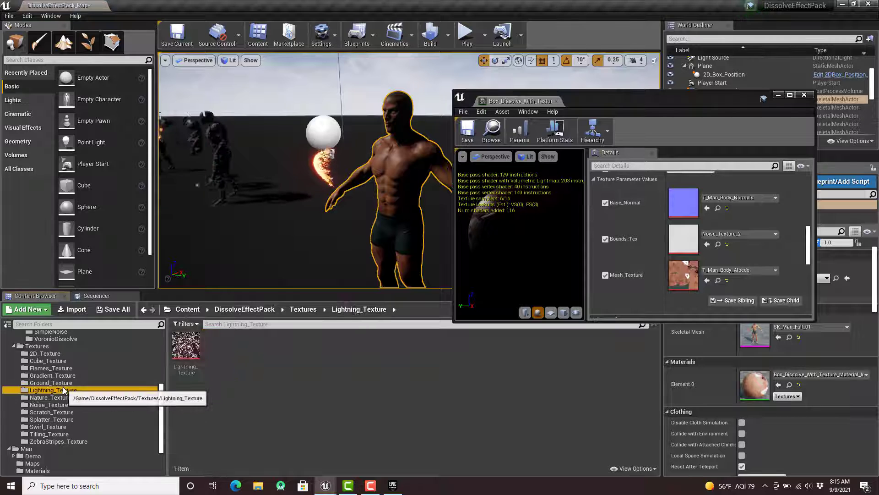
pyautogui.moveTo(185, 348); pyautogui.dragTo(683, 238)
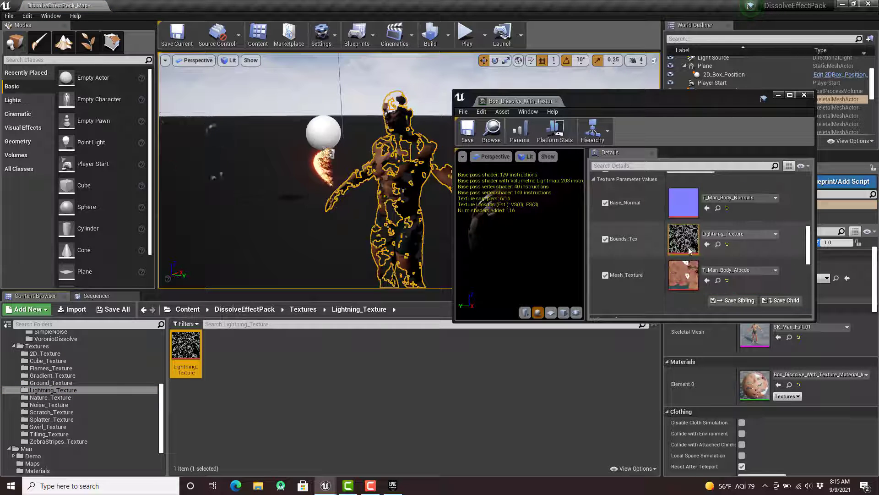
pyautogui.scroll(3, 662, 249)
pyautogui.scroll(1, 661, 248)
pyautogui.moveTo(676, 205); pyautogui.dragTo(692, 204)
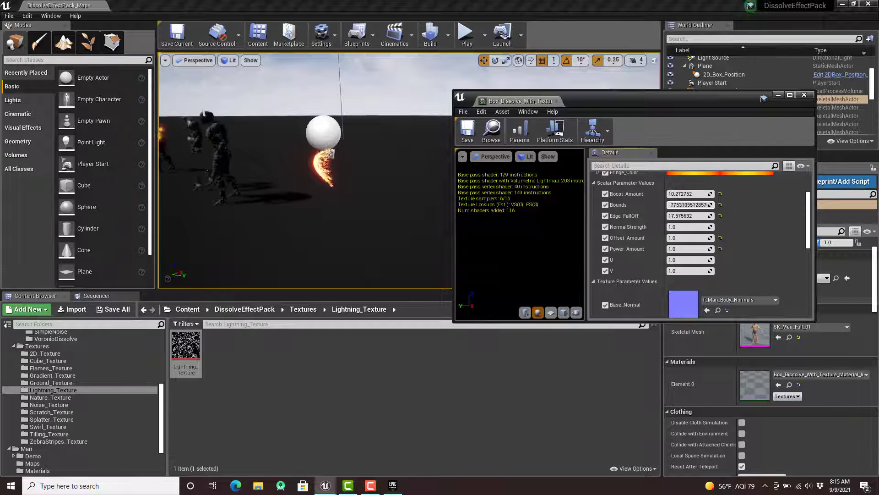
pyautogui.moveTo(689, 205); pyautogui.dragTo(713, 204)
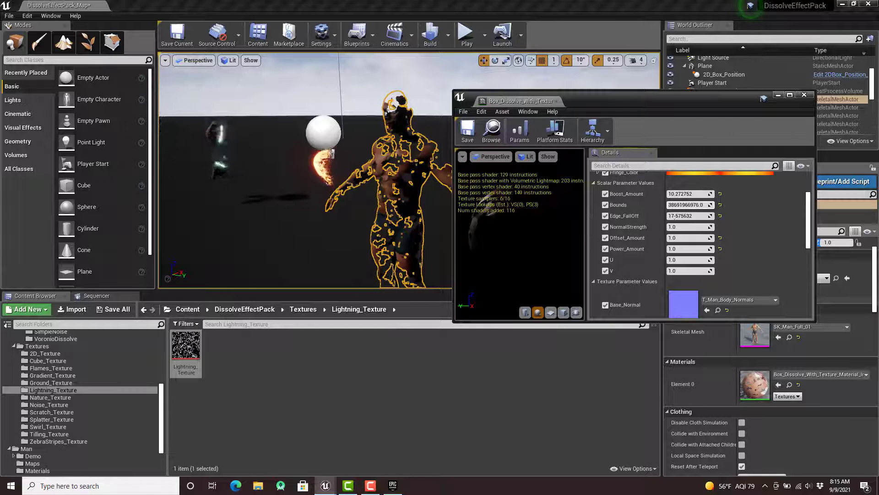
# Step: Replace the Bounds_Tex texture with TillingCloud_Texture_2 from the Tilling_Texture folder and set Bounds to about 1923.19
pyautogui.scroll(-3, 677, 246)
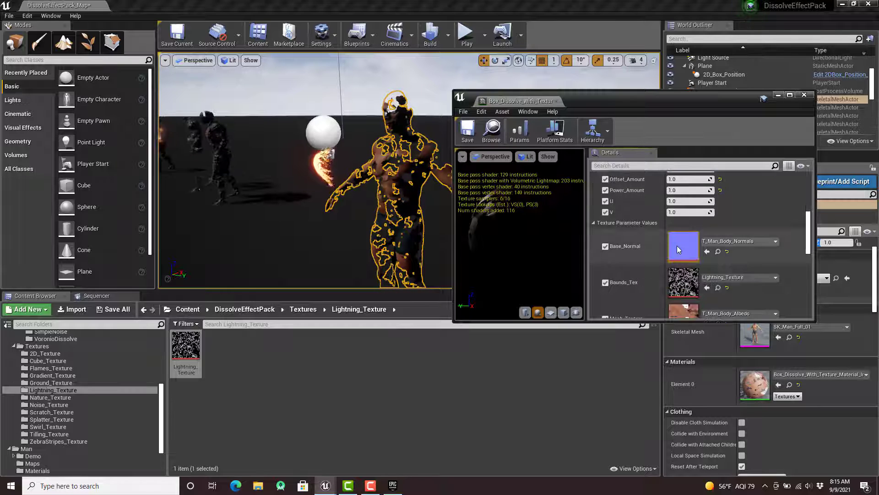
pyautogui.click(718, 273)
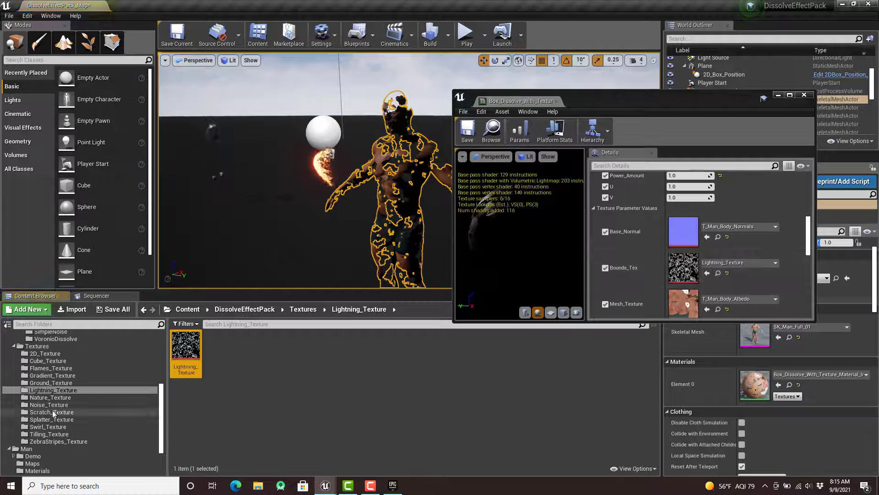
pyautogui.click(48, 404)
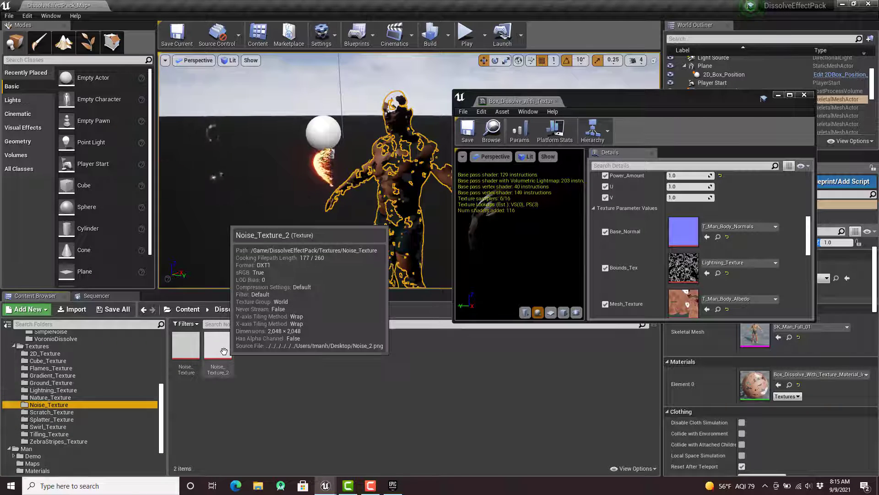
pyautogui.click(48, 433)
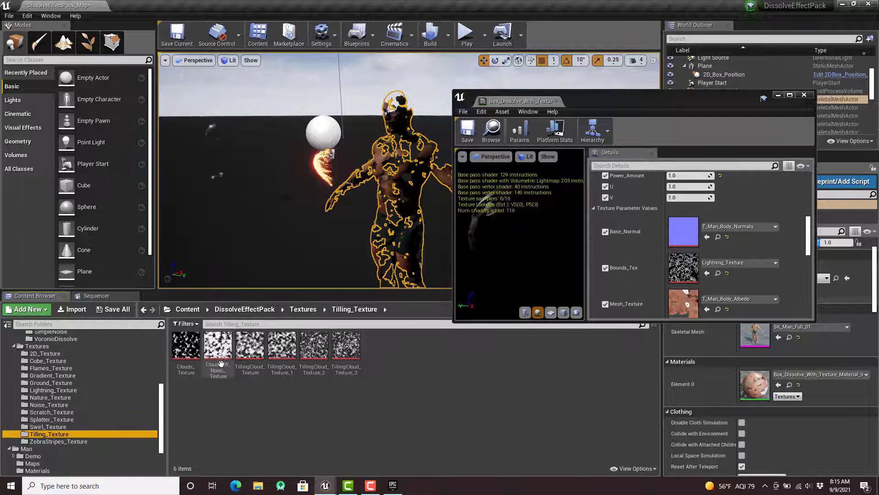
pyautogui.moveTo(314, 348); pyautogui.dragTo(649, 271)
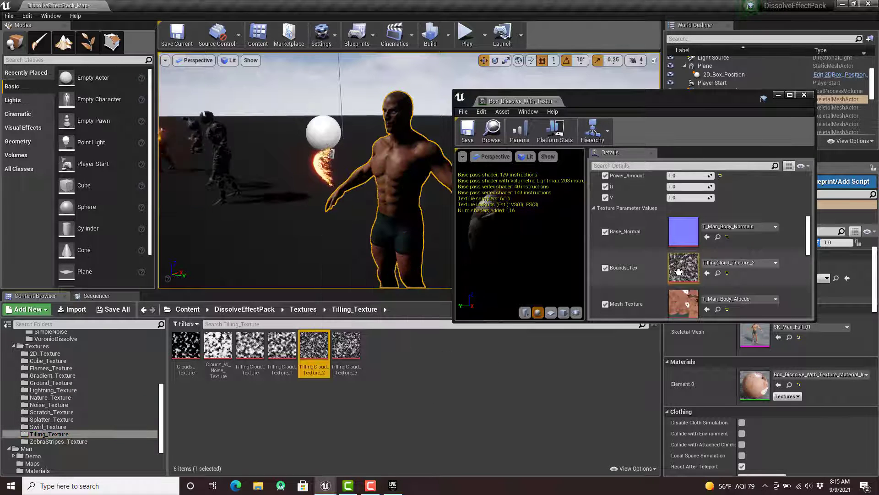
pyautogui.scroll(4, 650, 268)
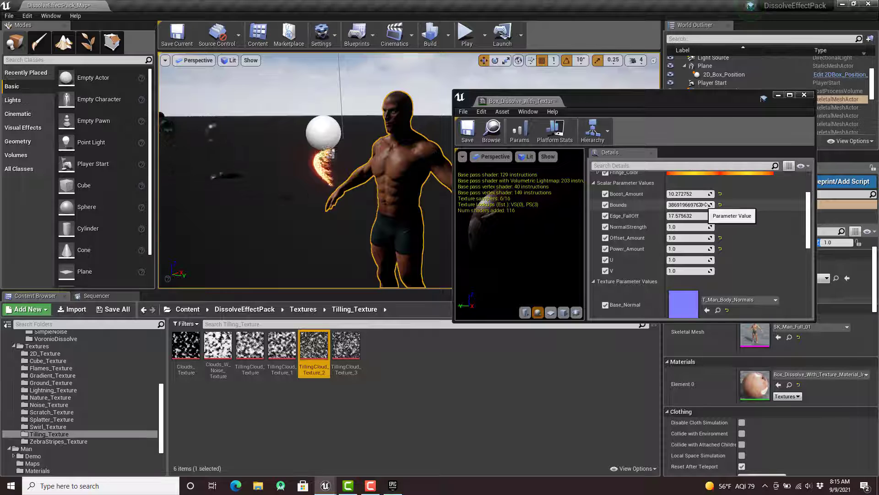
pyautogui.moveTo(691, 205); pyautogui.dragTo(712, 205)
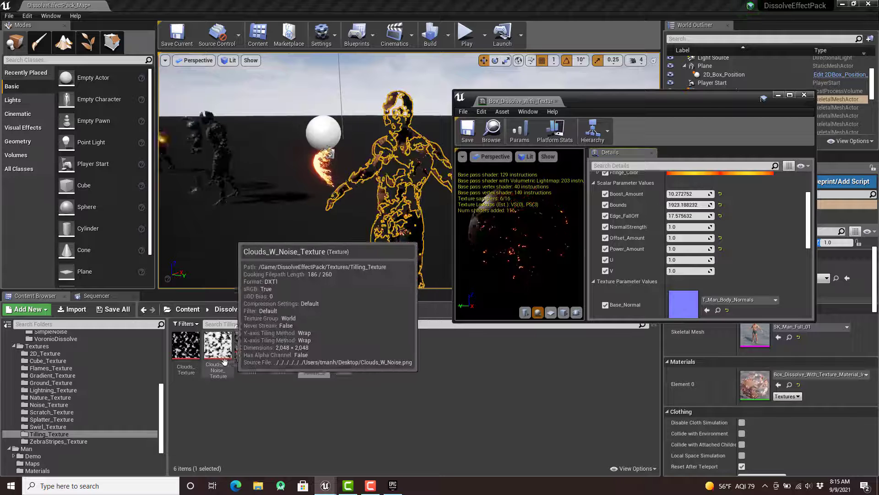
# Step: Assign Clouds_W_Noise_Texture to Bounds_Tex, raise Bounds until the whole character is solid, and close the material instance editor
pyautogui.moveTo(218, 344); pyautogui.dragTo(703, 285)
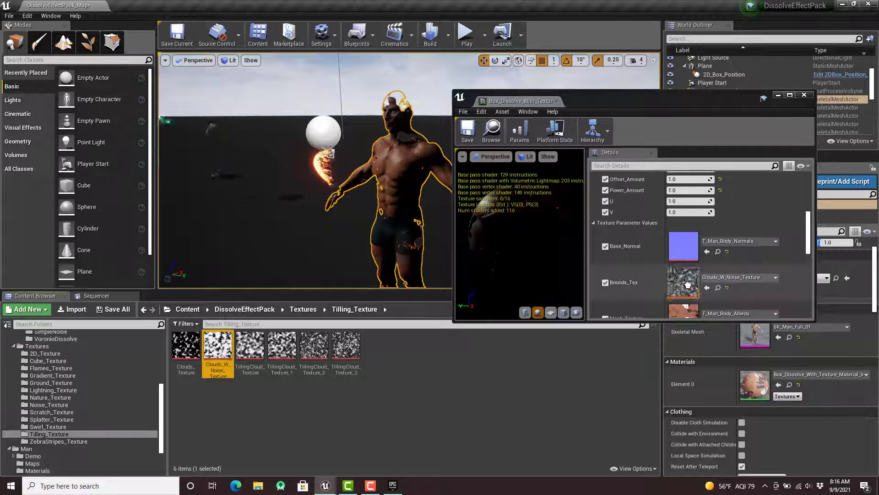
pyautogui.scroll(3, 643, 267)
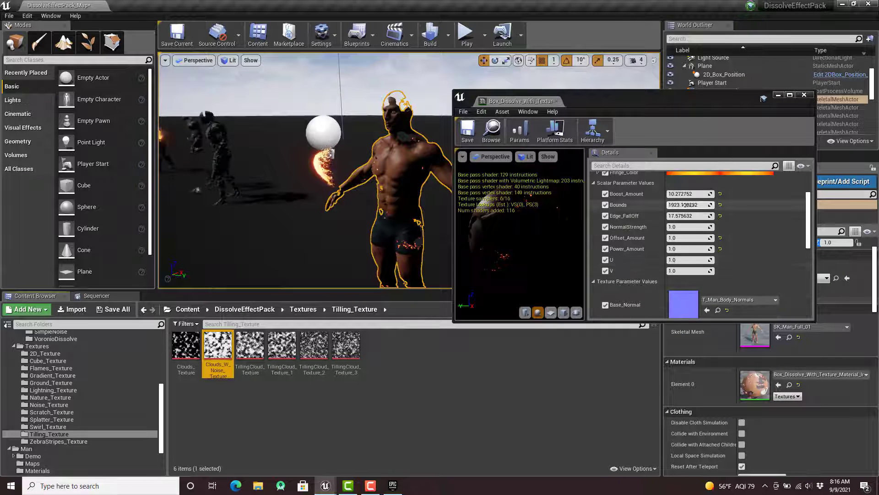
pyautogui.moveTo(689, 204)
pyautogui.mouseDown()
pyautogui.moveTo(671, 204)
pyautogui.moveTo(696, 204)
pyautogui.mouseUp()
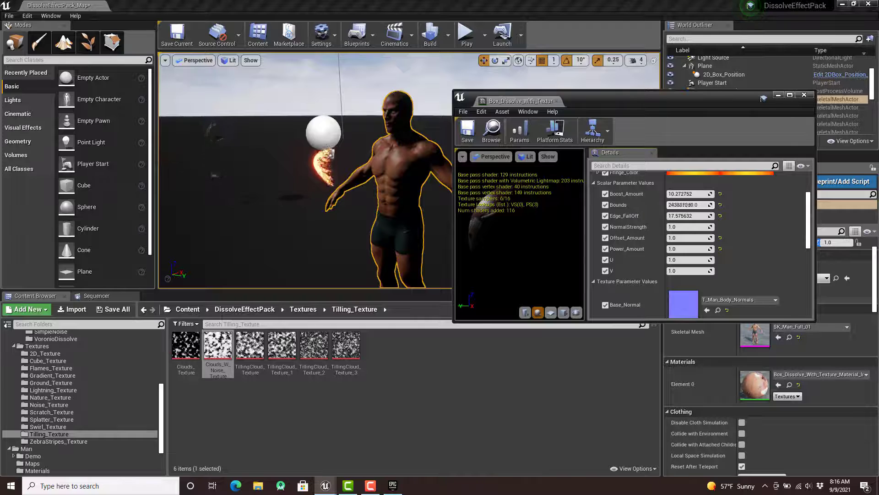
pyautogui.scroll(-5, 404, 229)
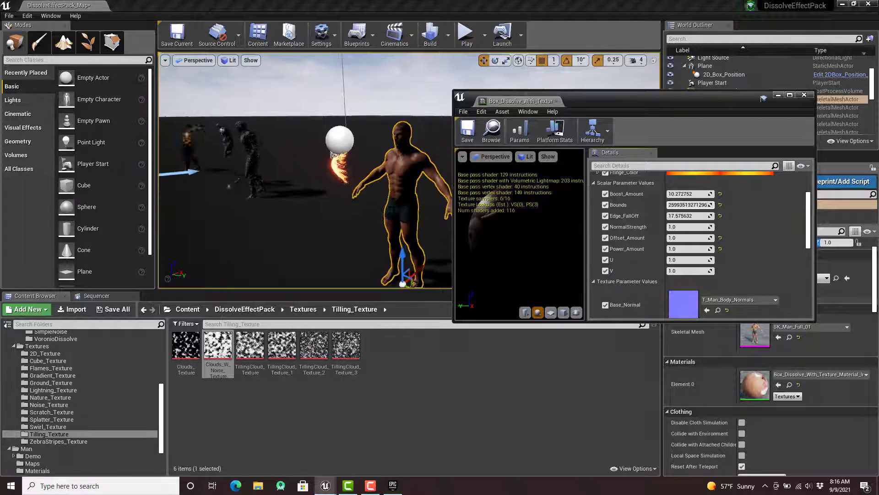
pyautogui.click(805, 96)
# Step: Inspect SK_Man_Full_01 from the front and select the Sky Sphere to clear the character's outline
pyautogui.scroll(3, 370, 203)
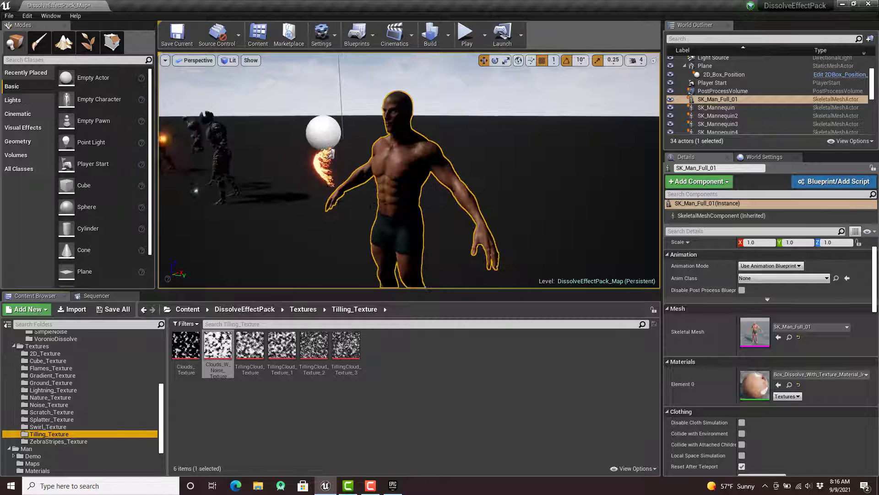
pyautogui.keyDown('alt'); pyautogui.moveTo(342, 203); pyautogui.dragTo(442, 202); pyautogui.keyUp('alt')
pyautogui.scroll(-3, 342, 203)
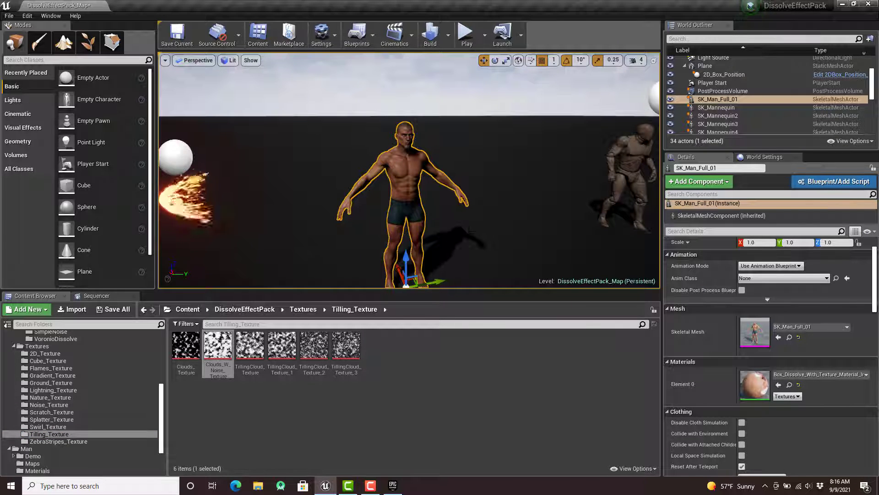
pyautogui.moveTo(446, 229)
pyautogui.mouseDown(button='middle')
pyautogui.moveTo(446, 137)
pyautogui.moveTo(468, 275)
pyautogui.moveTo(471, 240)
pyautogui.moveTo(445, 245)
pyautogui.mouseUp(button='middle')
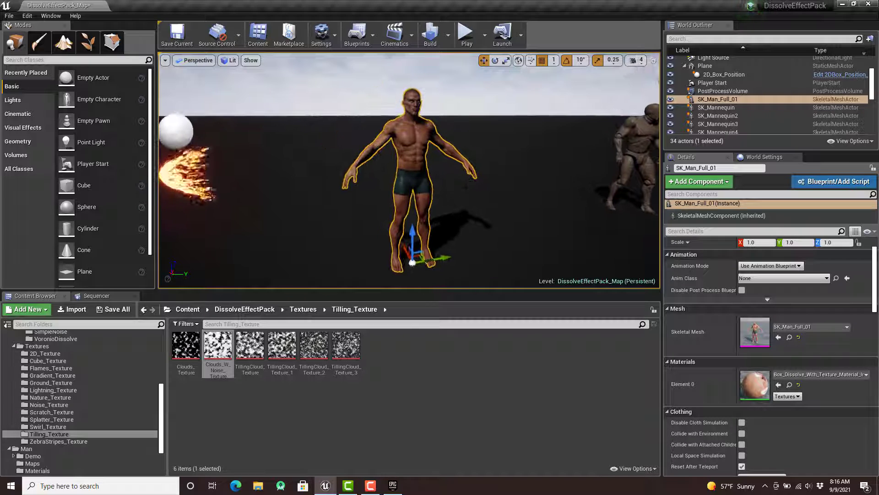
pyautogui.click(325, 101)
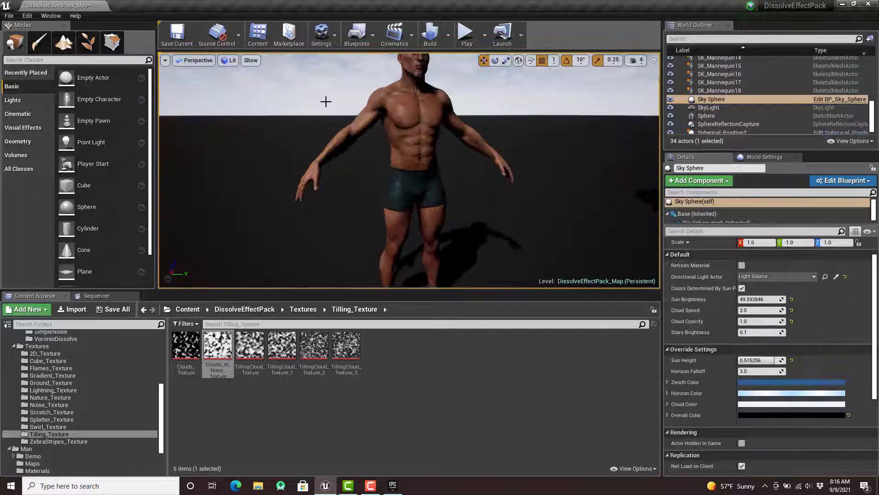